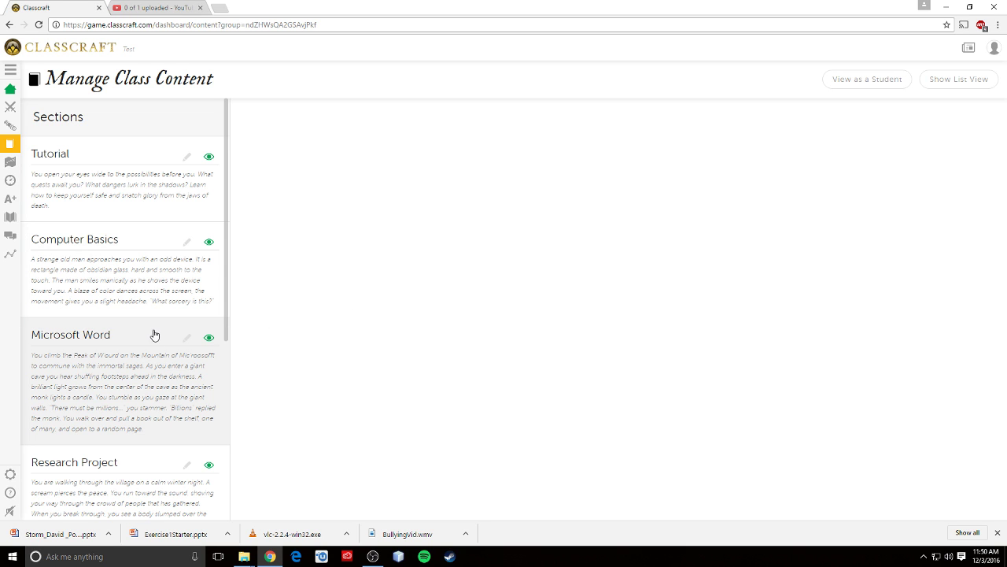
- Start a new section titled 'Fractions', leaving the description empty for now
{"action": "scroll", "coordinate": [117, 342], "scroll_direction": "down", "scroll_amount": 4}
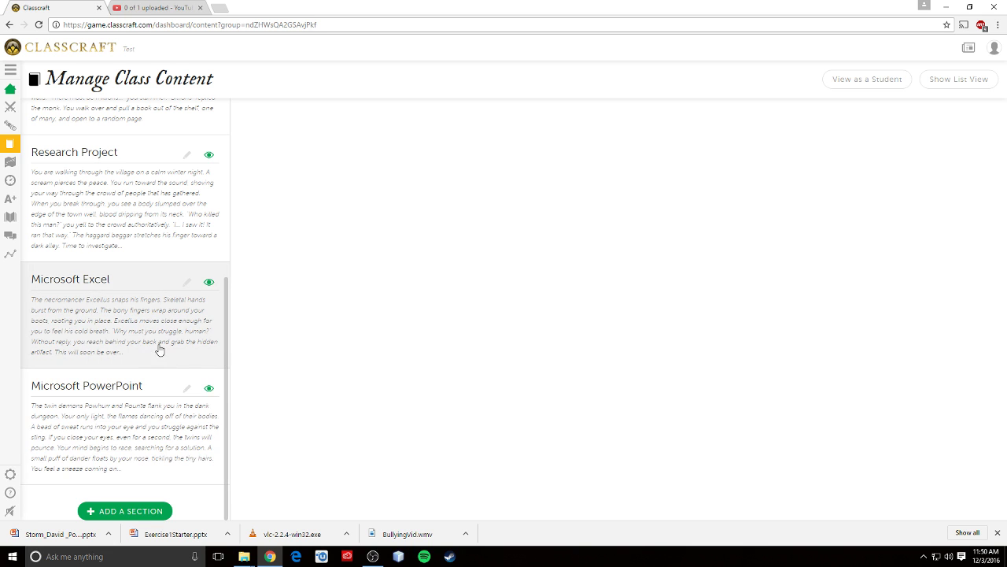
{"action": "scroll", "coordinate": [147, 388], "scroll_direction": "up", "scroll_amount": 1}
{"action": "scroll", "coordinate": [146, 388], "scroll_direction": "up", "scroll_amount": 2}
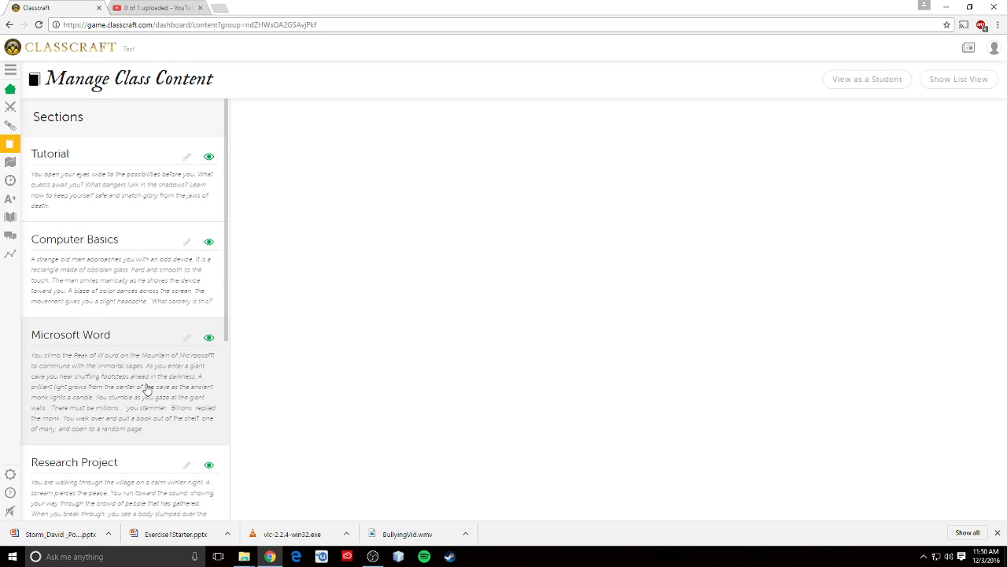
{"action": "scroll", "coordinate": [125, 315], "scroll_direction": "down", "scroll_amount": 3}
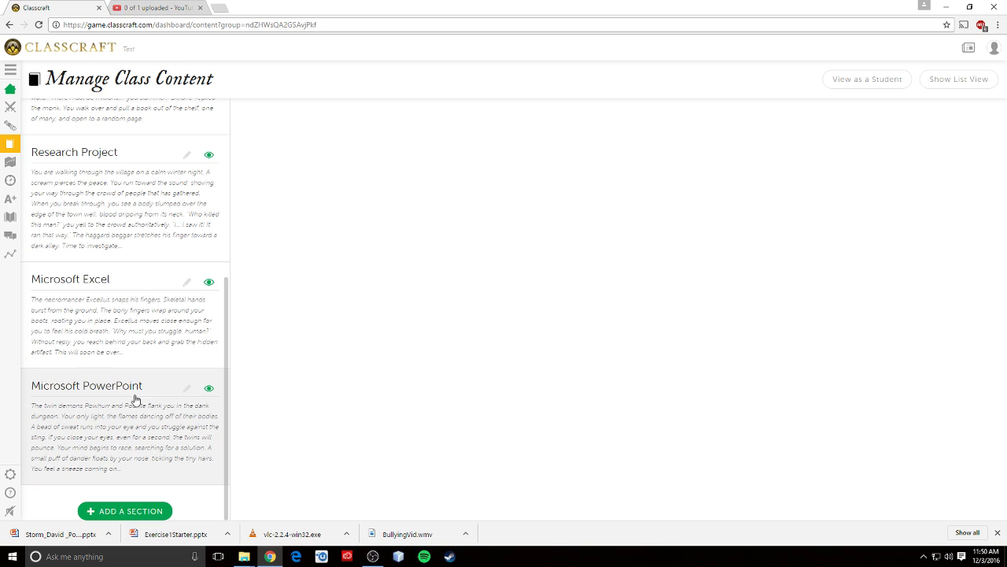
{"action": "scroll", "coordinate": [118, 331], "scroll_direction": "up", "scroll_amount": 3}
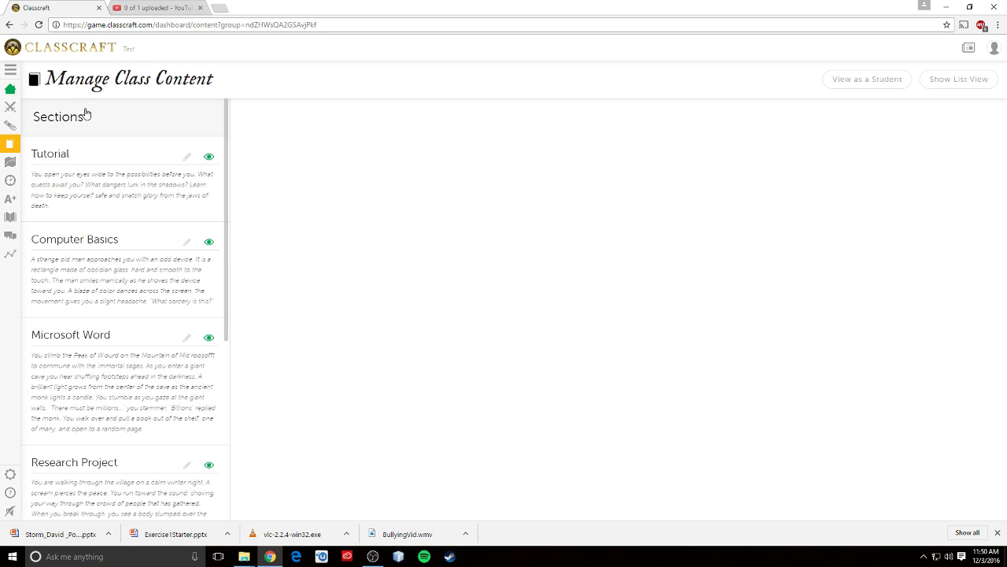
{"action": "scroll", "coordinate": [89, 405], "scroll_direction": "down", "scroll_amount": 3}
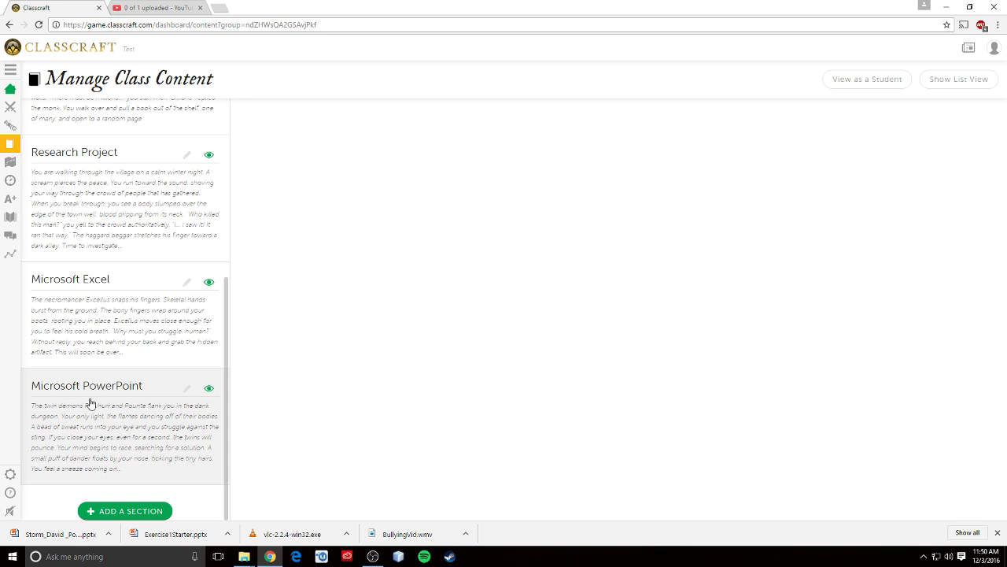
{"action": "left_click", "coordinate": [134, 513]}
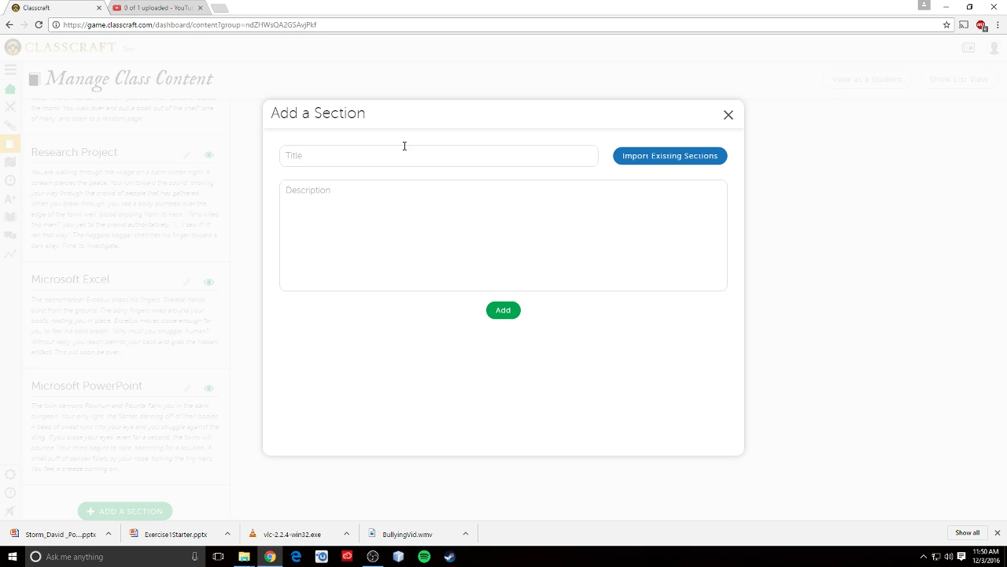
{"action": "left_click", "coordinate": [400, 150]}
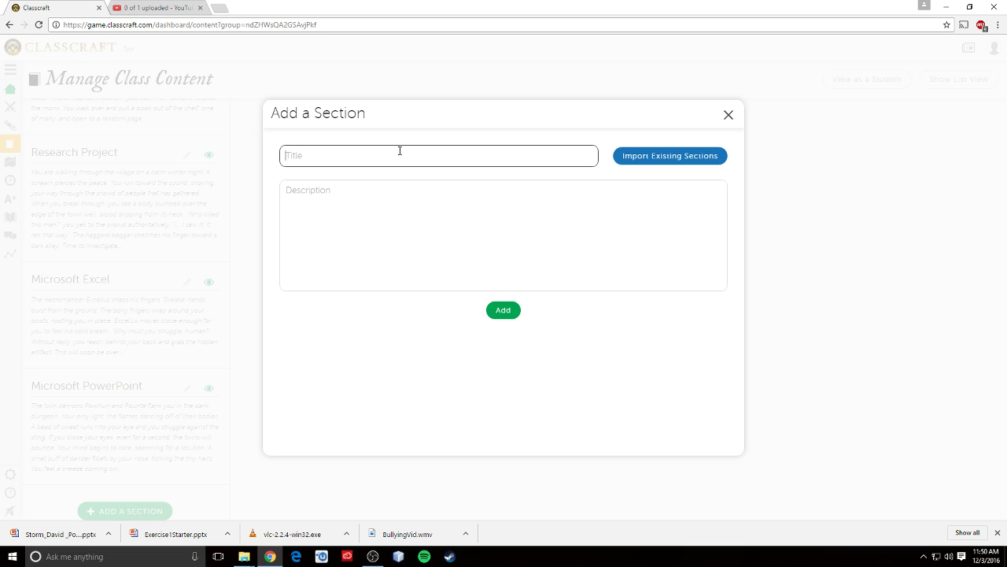
{"action": "type", "text": "Fractions"}
{"action": "left_click", "coordinate": [400, 198]}
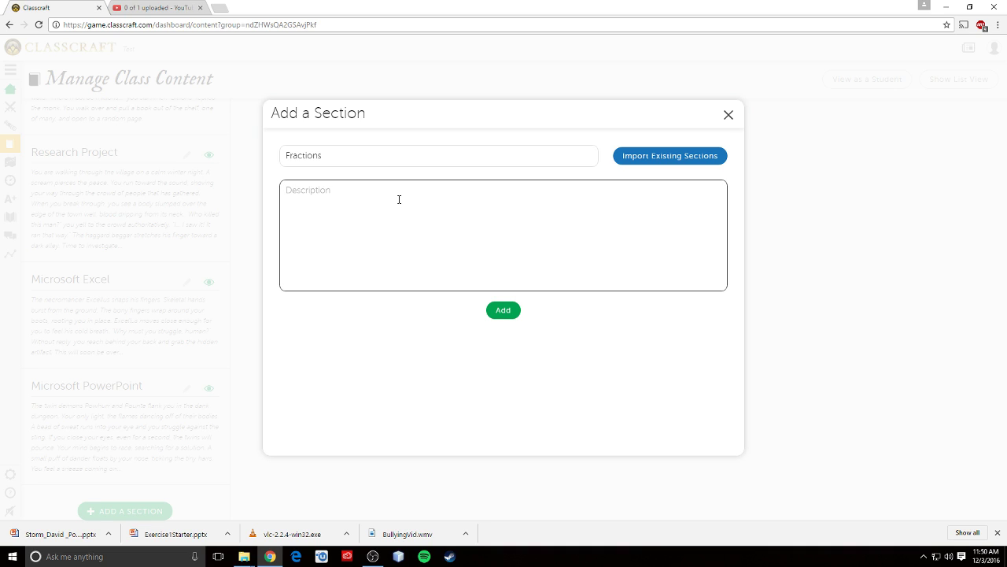
- Write the description about waking in a dark room by a flickering candle and dusty book
{"action": "type", "text": "You wake up in a dark room. the"}
{"action": "key", "text": "BackSpace"}
{"action": "key", "text": "BackSpace"}
{"action": "key", "text": "BackSpace"}
{"action": "type", "text": "The only light"}
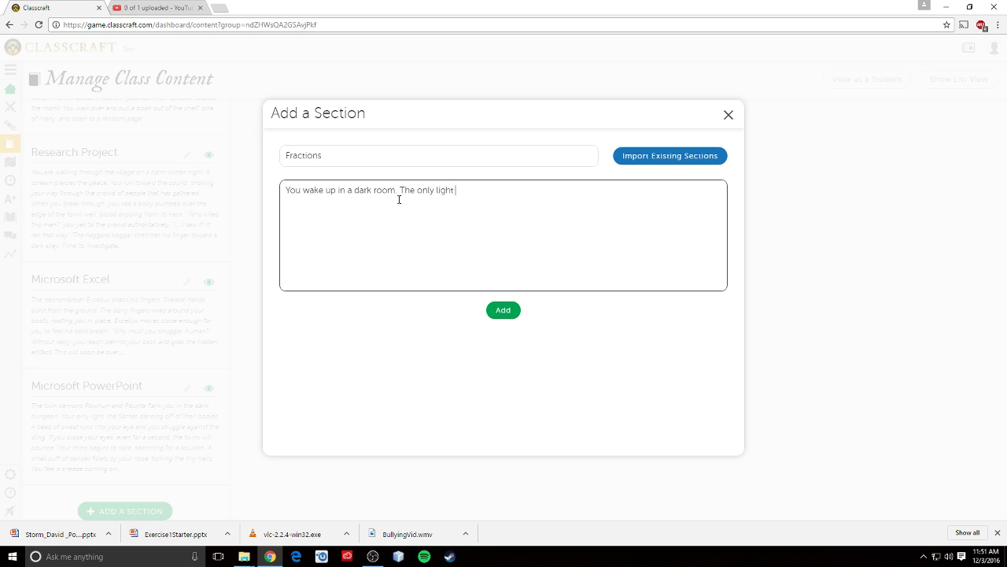
{"action": "type", "text": " comes from a"}
{"action": "type", "text": " flickering"}
{"action": "type", "text": " cang"}
{"action": "type", "text": "el"}
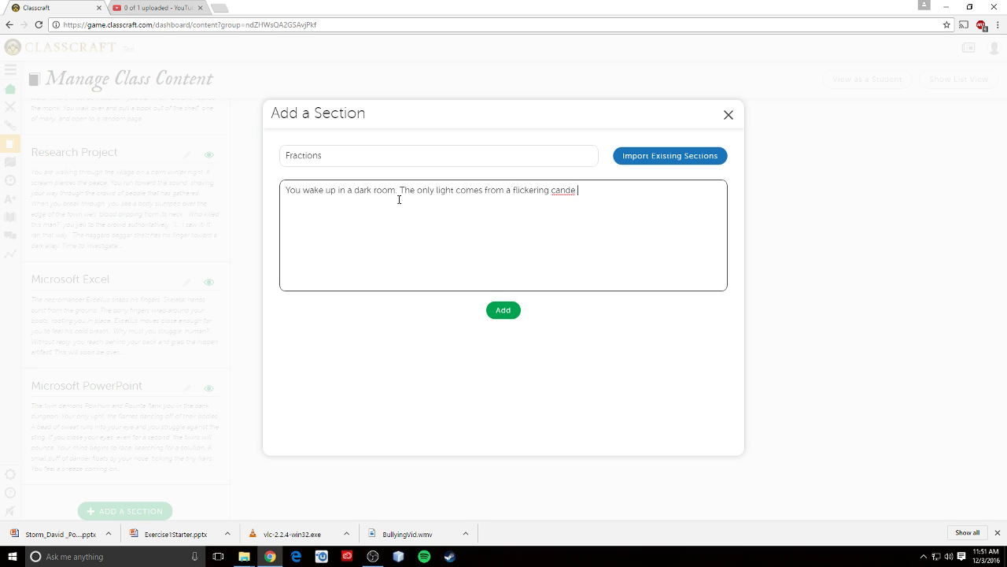
{"action": "key", "text": "BackSpace"}
{"action": "key", "text": "BackSpace"}
{"action": "type", "text": "le  You see a dusty book open to"}
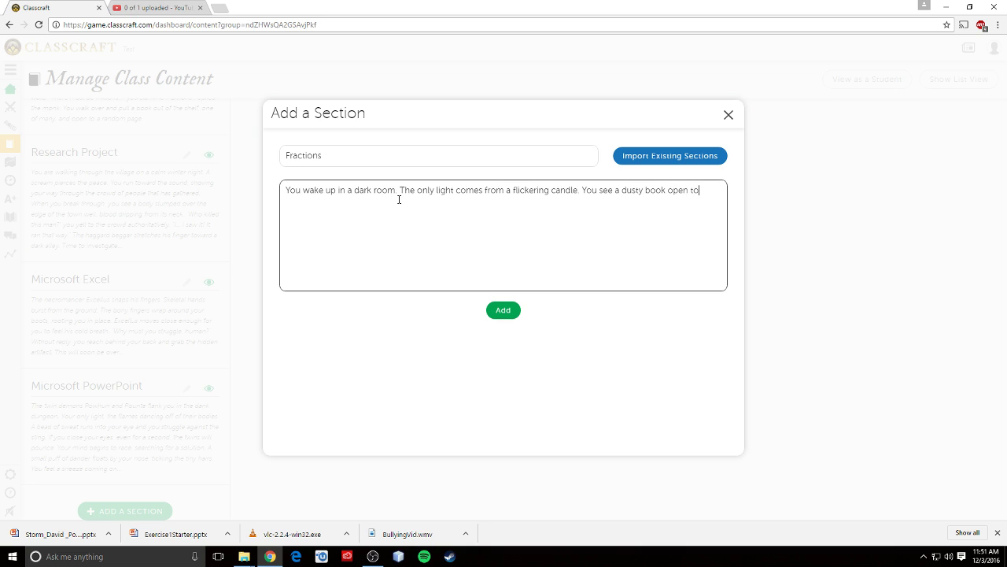
{"action": "type", "text": " a random page. Symbols swirl around and dance before your eyes. "}
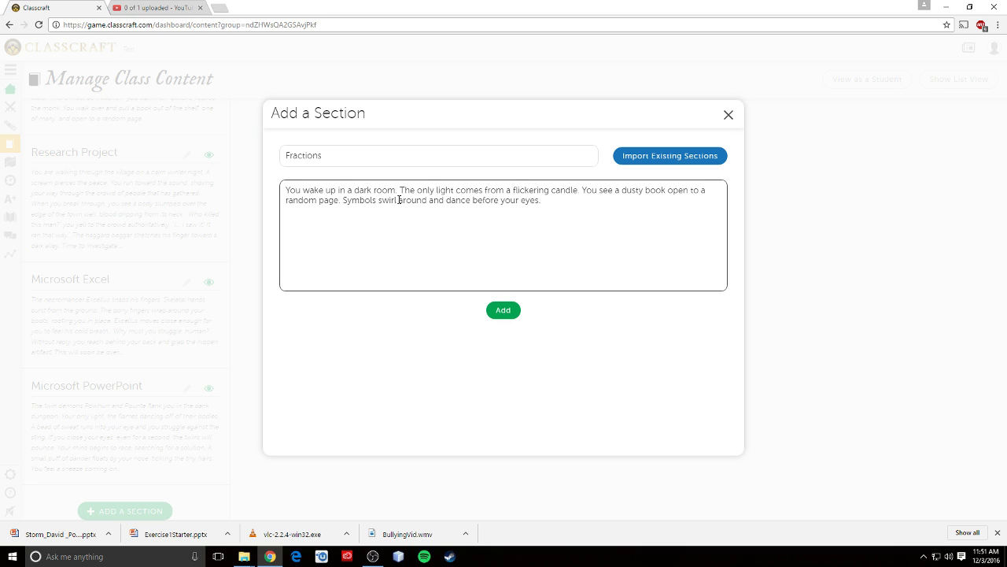
{"action": "type", "text": "\"Letters, and numbers?"}
- End the description with 'How do I make sense of this?' and retitle the section Algebra
{"action": "key", "text": "BackSpace"}
{"action": "type", "text": "together? What"}
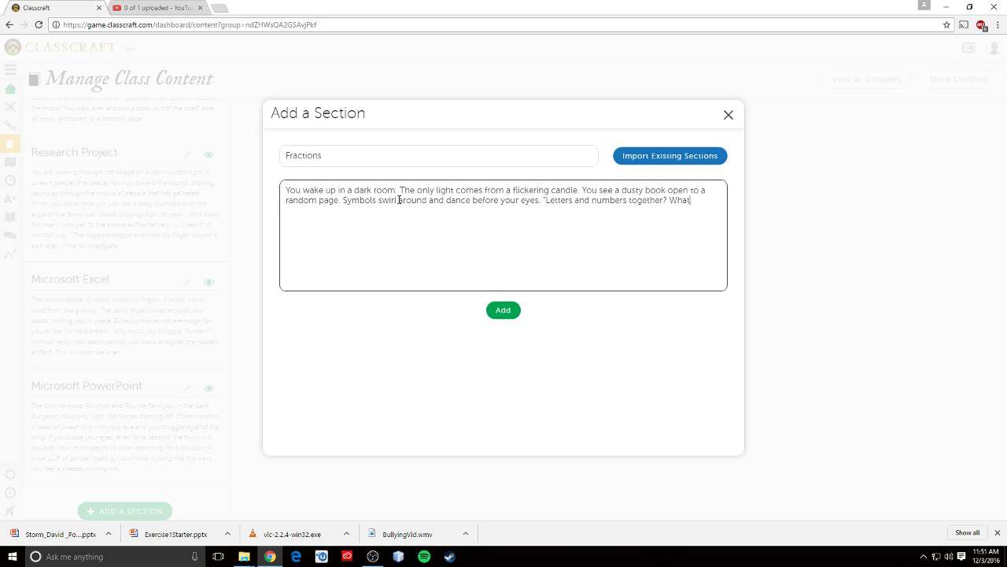
{"action": "key", "text": "BackSpace"}
{"action": "key", "text": "BackSpace"}
{"action": "key", "text": "BackSpace"}
{"action": "key", "text": "BackSpace"}
{"action": "type", "text": "How do I make sense of this?"}
{"action": "double_click", "coordinate": [357, 157]}
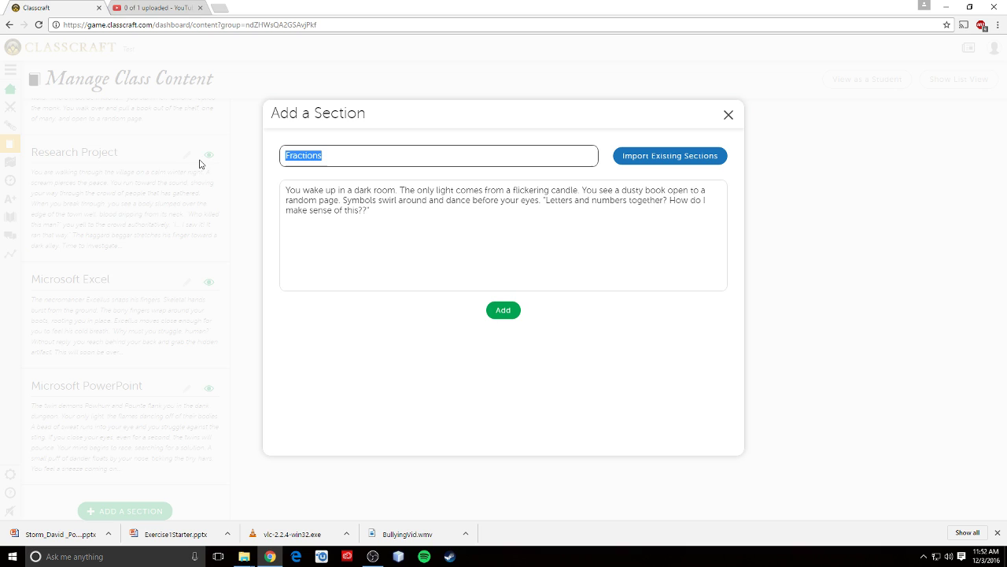
{"action": "type", "text": "Algebra"}
- Save the Algebra section and open it from the sections list
{"action": "left_click", "coordinate": [492, 313]}
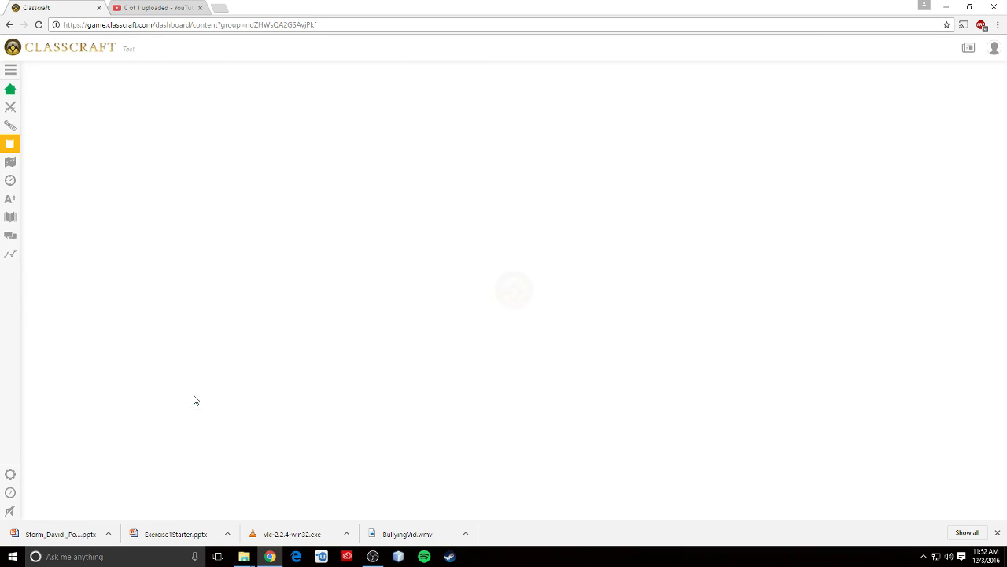
{"action": "scroll", "coordinate": [94, 193], "scroll_direction": "down", "scroll_amount": 5}
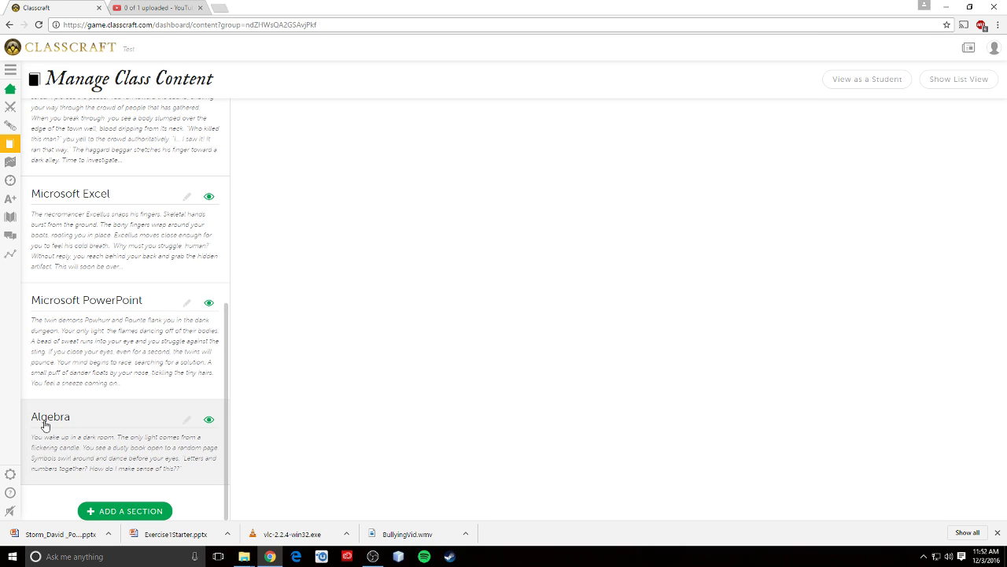
{"action": "left_click", "coordinate": [106, 424]}
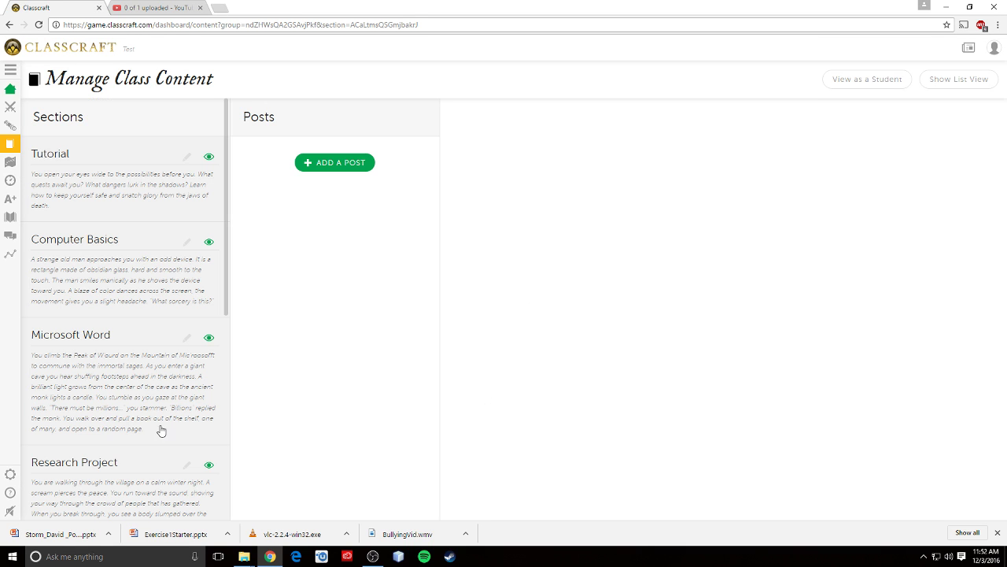
{"action": "scroll", "coordinate": [195, 340], "scroll_direction": "down", "scroll_amount": 5}
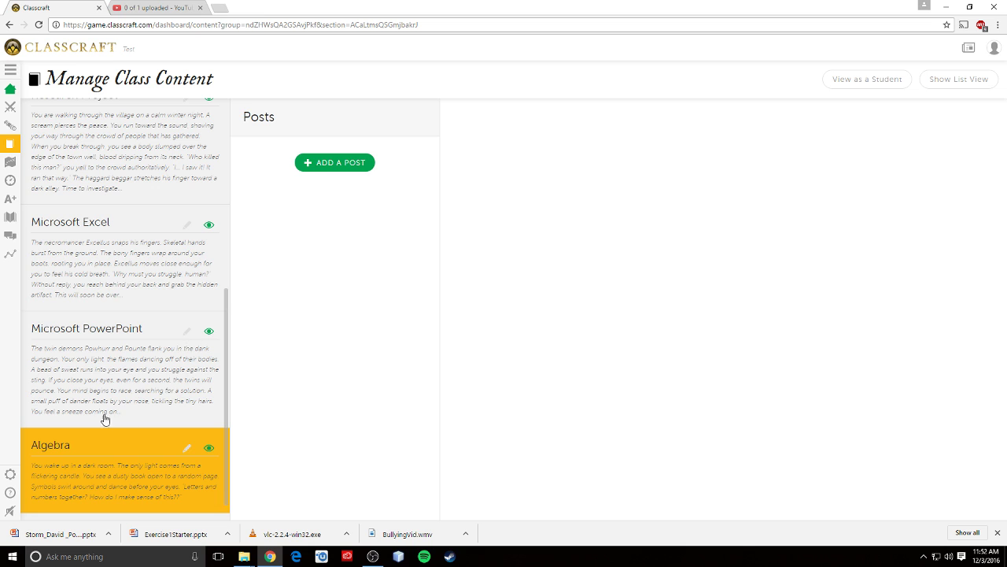
- Open the Algebra section's editor, close it unchanged, and begin adding another section
{"action": "left_click", "coordinate": [187, 449]}
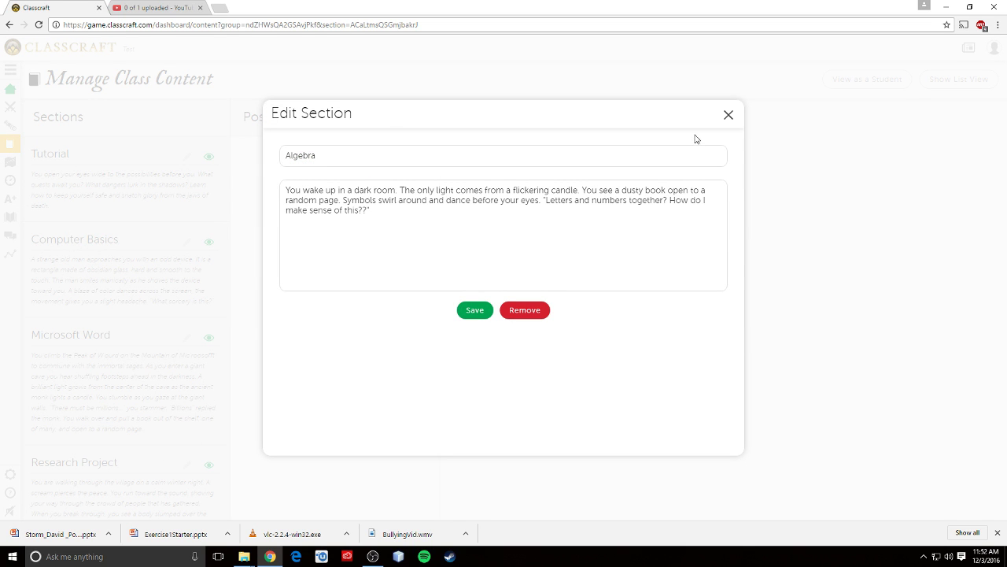
{"action": "left_click", "coordinate": [729, 114]}
{"action": "scroll", "coordinate": [130, 355], "scroll_direction": "down", "scroll_amount": 10}
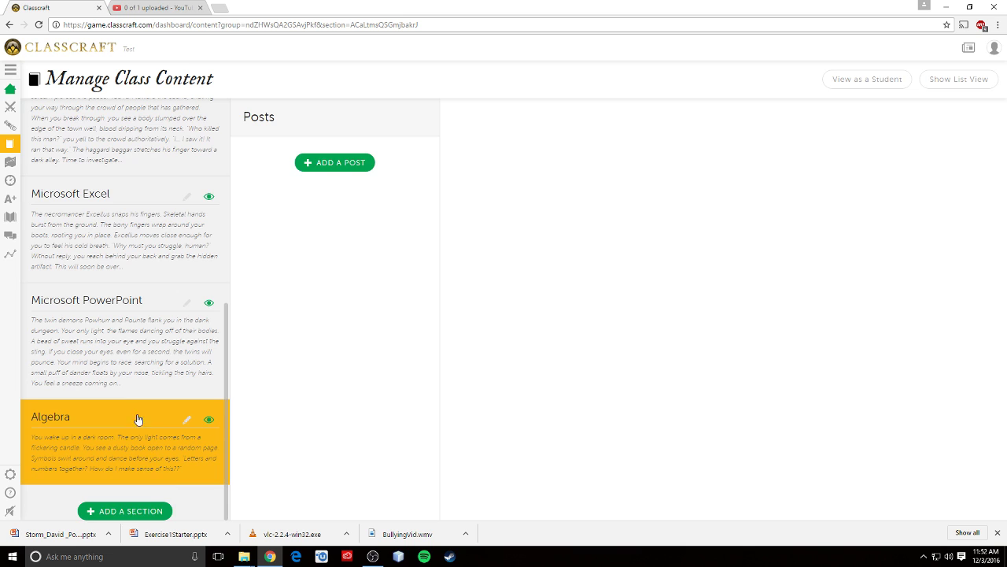
{"action": "left_click", "coordinate": [138, 511]}
- Browse the existing sections available for import, then dismiss the Add a Section dialog
{"action": "left_click", "coordinate": [628, 165]}
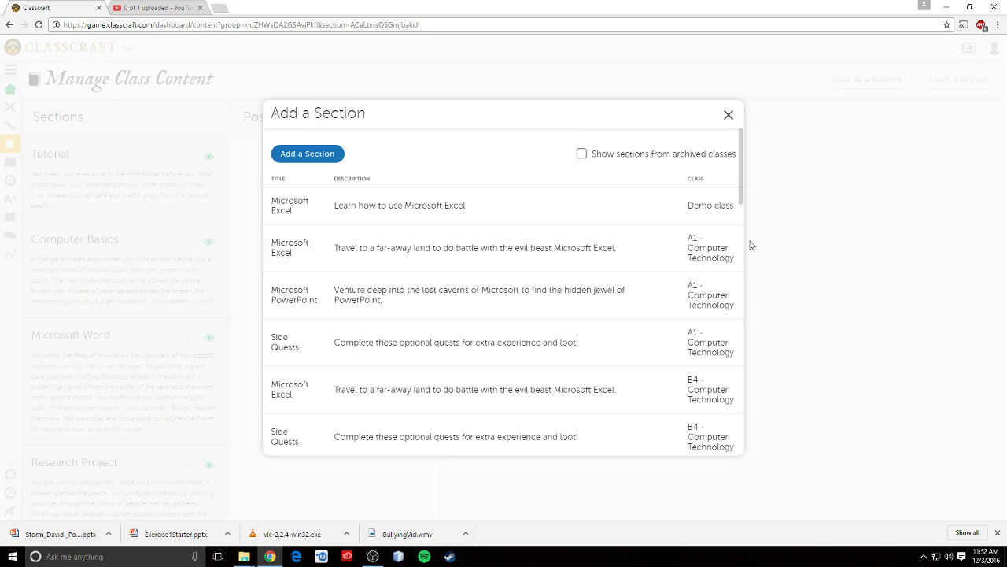
{"action": "scroll", "coordinate": [427, 385], "scroll_direction": "down", "scroll_amount": 6}
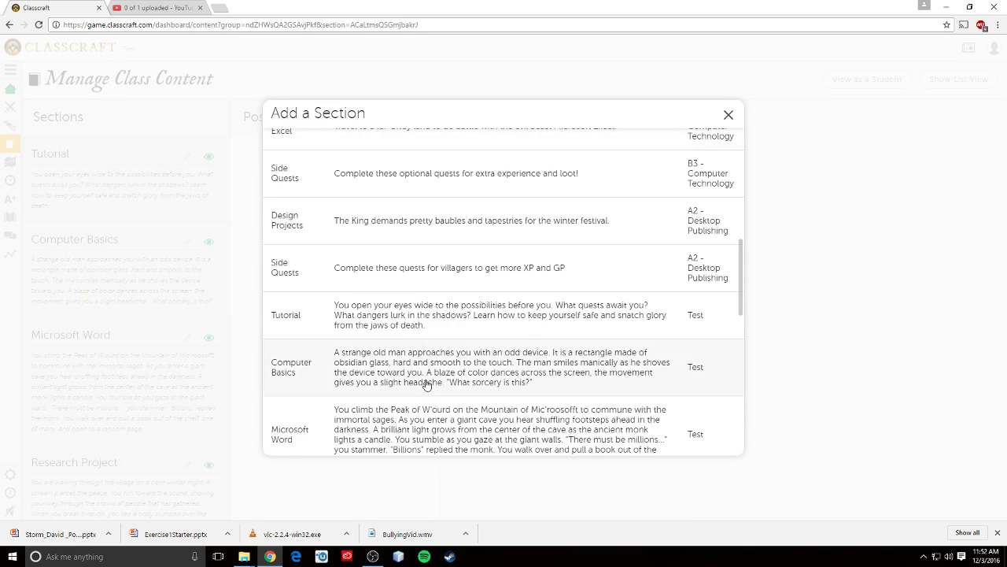
{"action": "scroll", "coordinate": [428, 383], "scroll_direction": "down", "scroll_amount": 5}
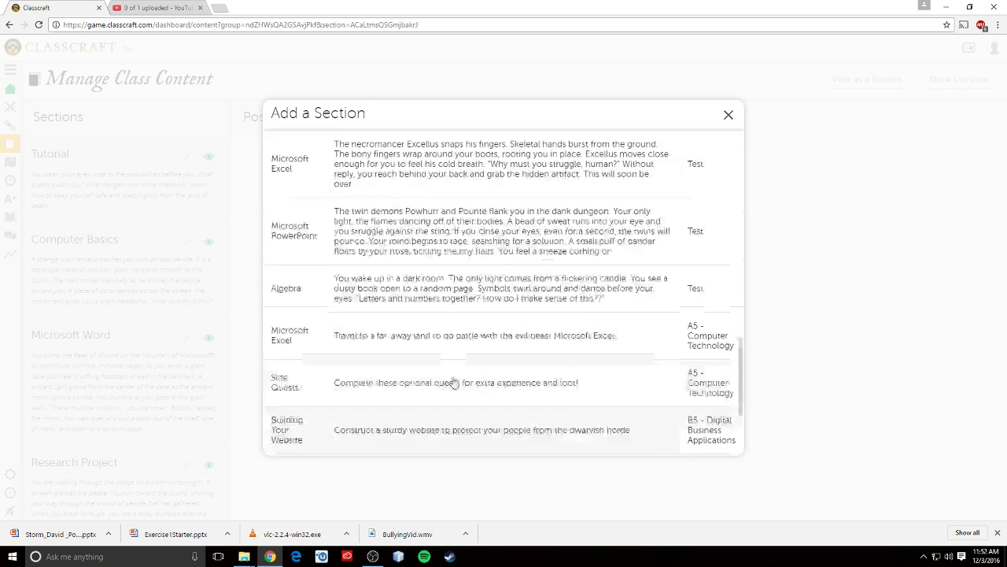
{"action": "scroll", "coordinate": [454, 382], "scroll_direction": "up", "scroll_amount": 5}
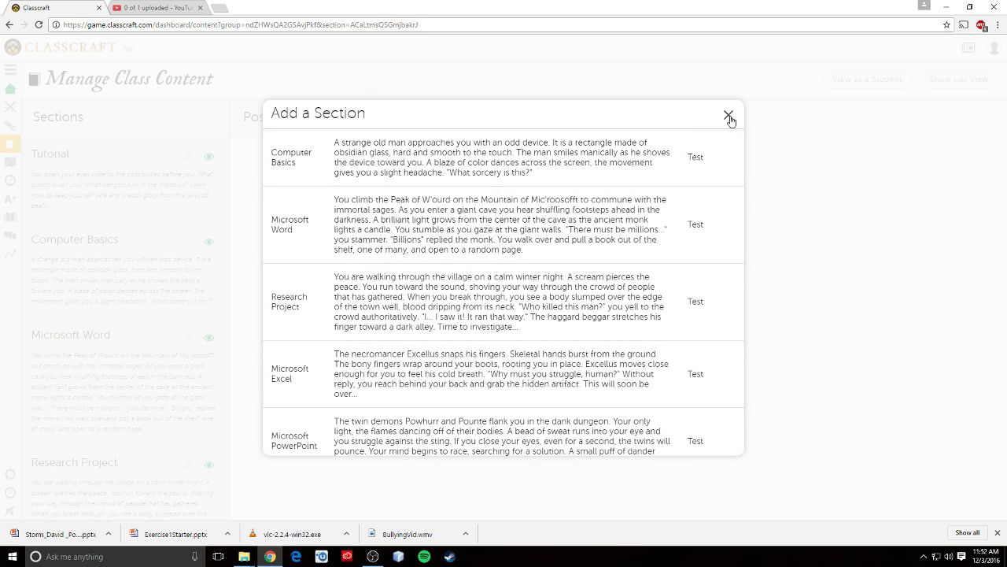
{"action": "scroll", "coordinate": [465, 418], "scroll_direction": "down", "scroll_amount": 1}
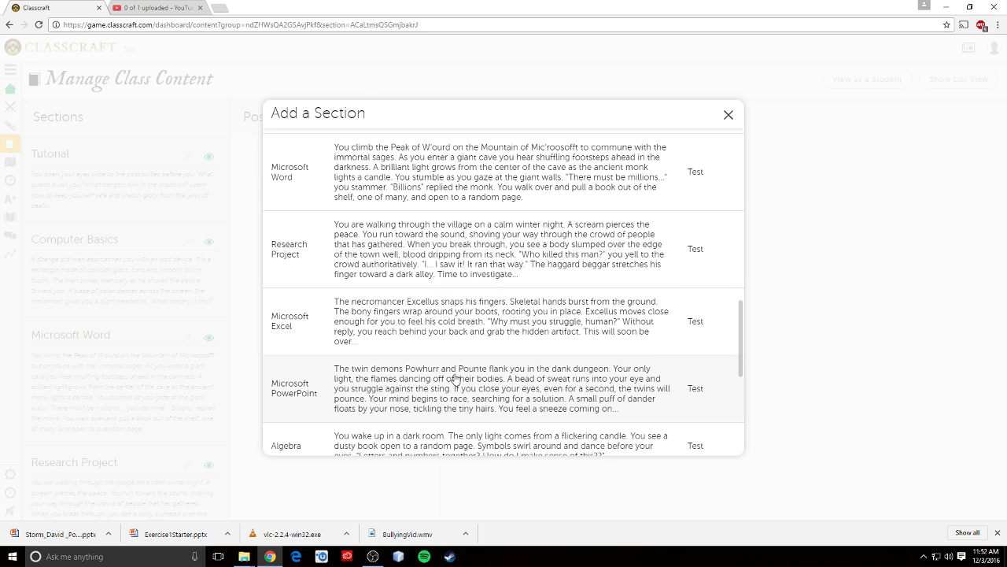
{"action": "left_click", "coordinate": [729, 114]}
- Hide the Algebra section from students, then make it visible again
{"action": "scroll", "coordinate": [77, 448], "scroll_direction": "down", "scroll_amount": 5}
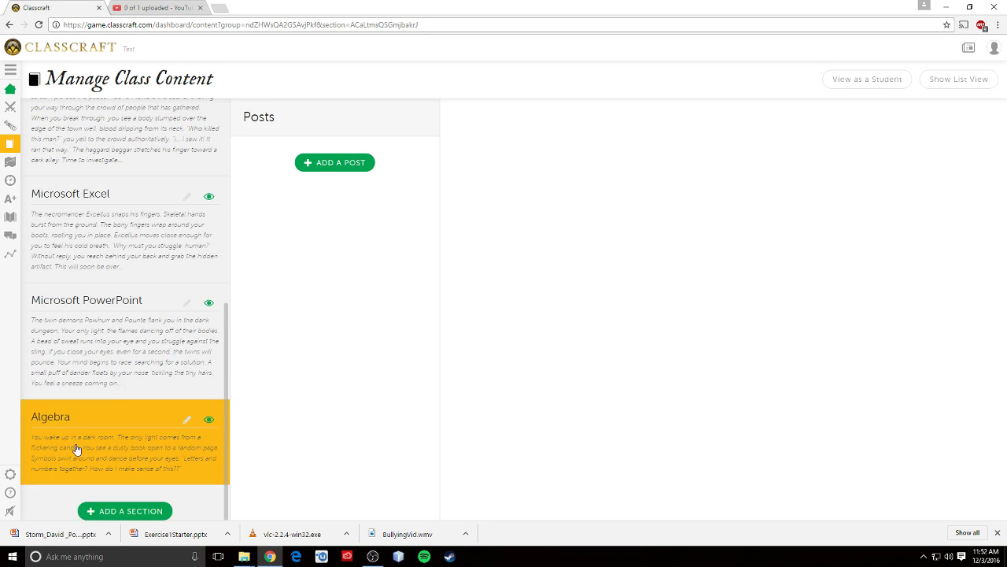
{"action": "left_click", "coordinate": [209, 422]}
{"action": "left_click", "coordinate": [209, 420]}
- Start a new Algebra post titled 'Chapter 2'
{"action": "left_click", "coordinate": [333, 163]}
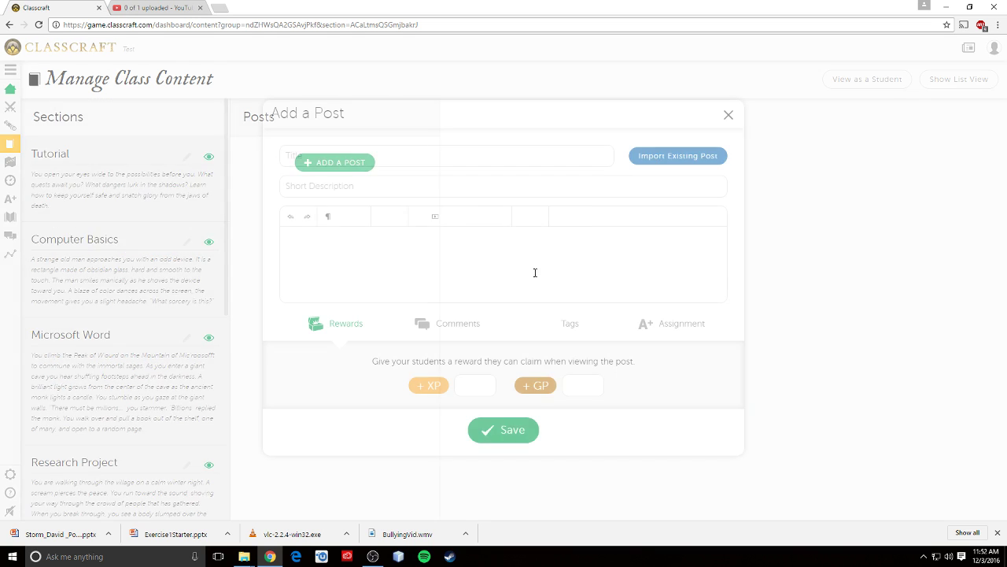
{"action": "left_click", "coordinate": [340, 152]}
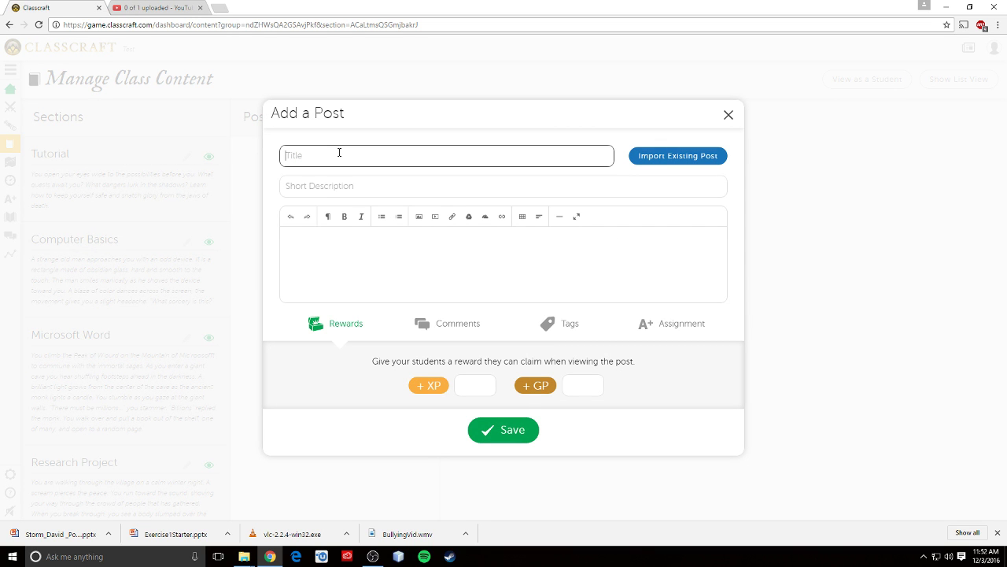
{"action": "type", "text": "Chapter 2"}
- Add the short description 'Complete the exercises in Chapter 2' and placeholder body text
{"action": "left_click", "coordinate": [434, 193]}
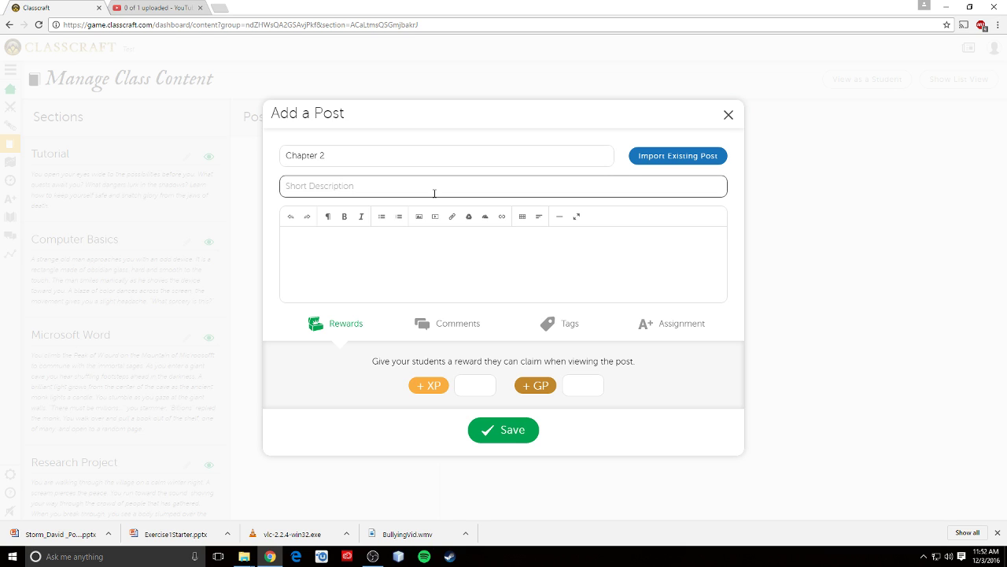
{"action": "type", "text": "Complete the exercises in chapte"}
{"action": "key", "text": "BackSpace"}
{"action": "type", "text": "C"}
{"action": "left_click", "coordinate": [388, 251]}
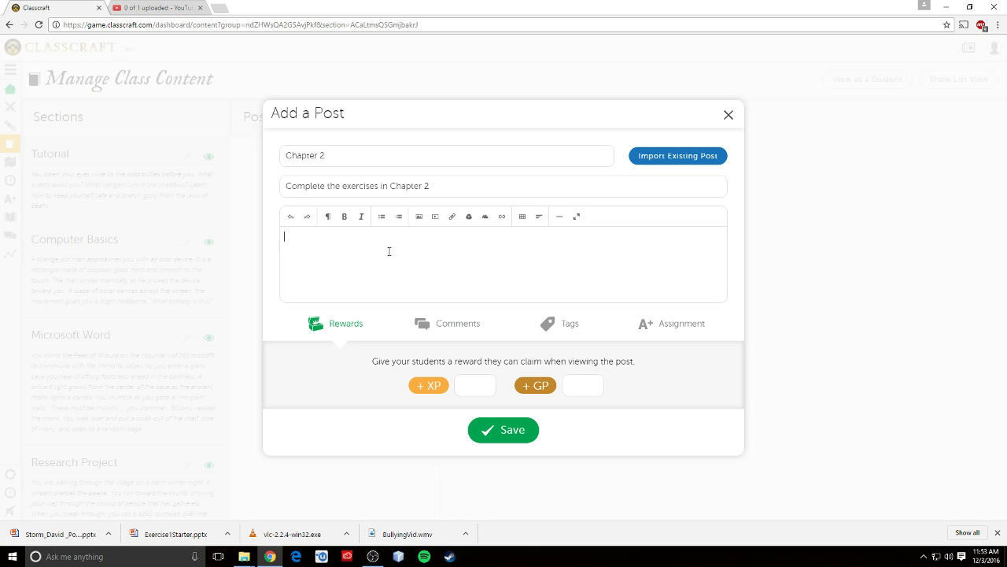
{"action": "type", "text": "4nvlarflasjdvlpawe;fl"}
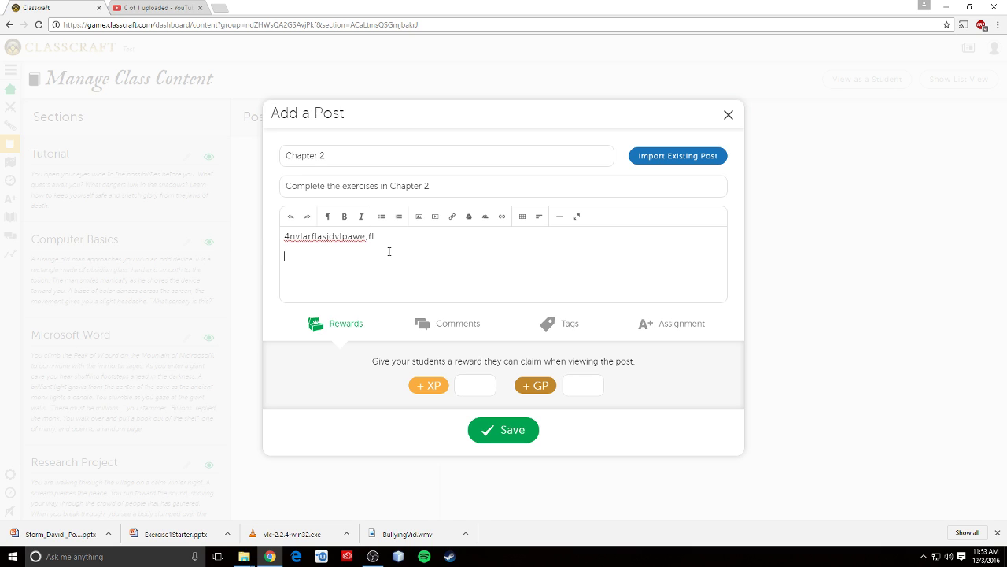
{"action": "key", "text": "Return"}
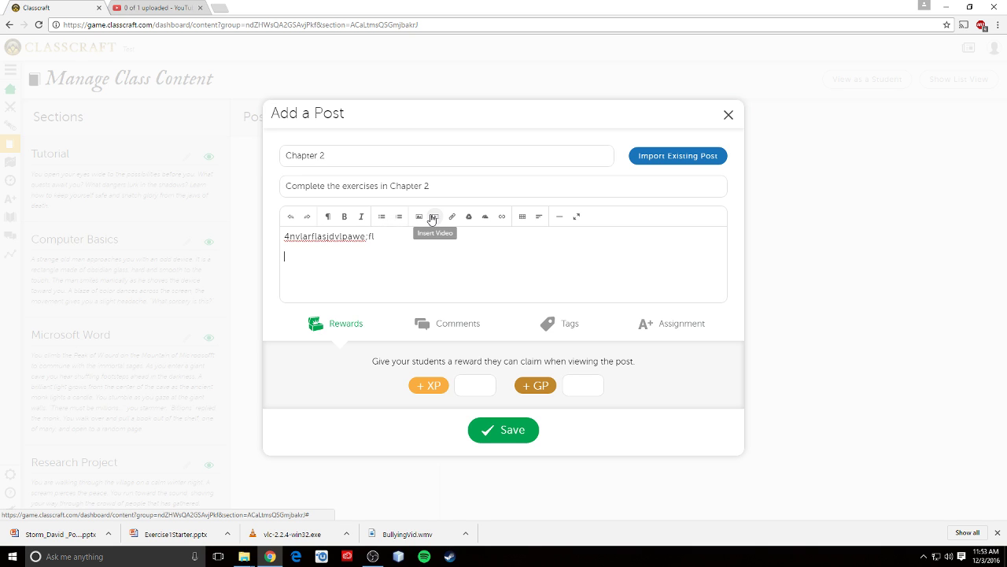
{"action": "left_click", "coordinate": [420, 218]}
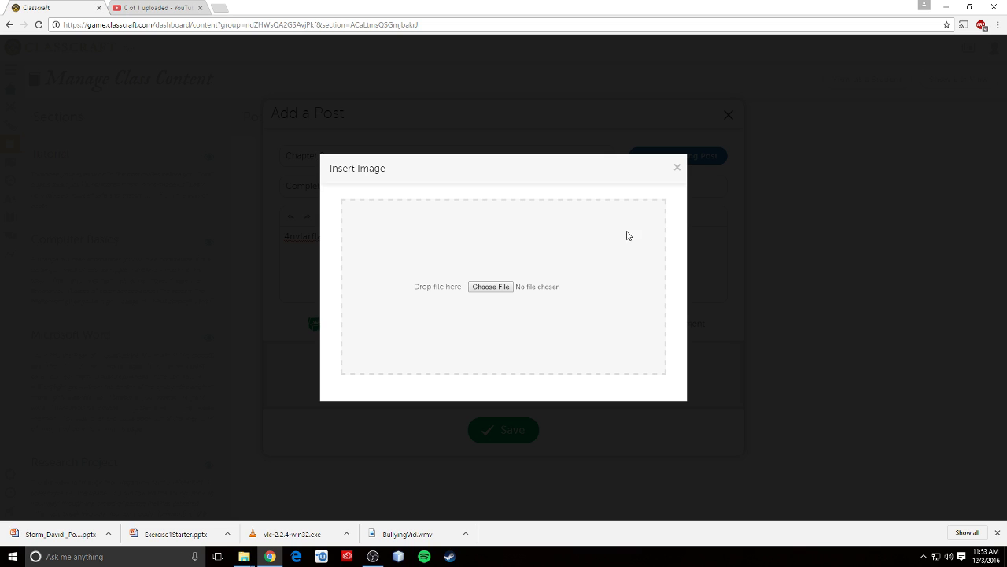
{"action": "left_click", "coordinate": [676, 169]}
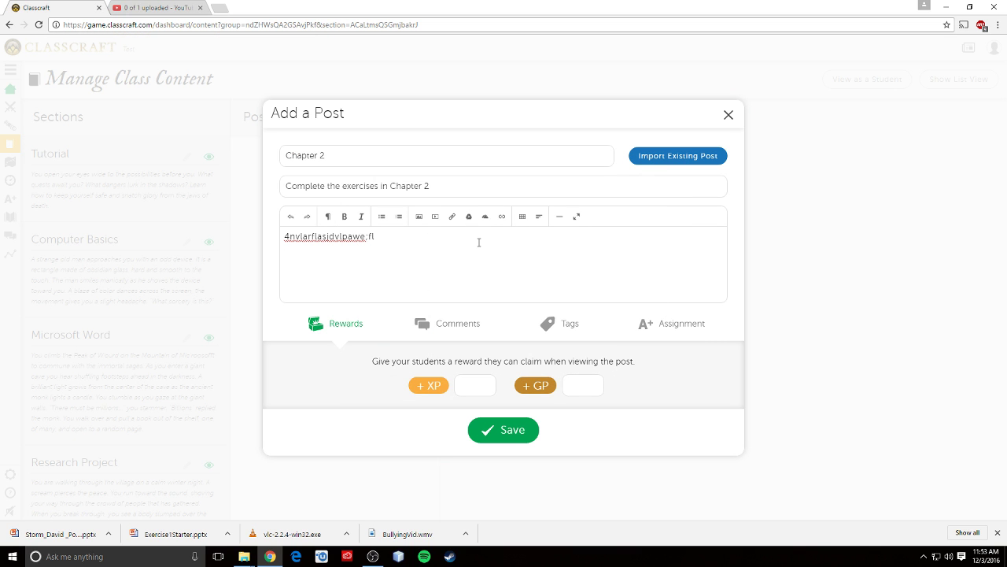
{"action": "left_click", "coordinate": [435, 217]}
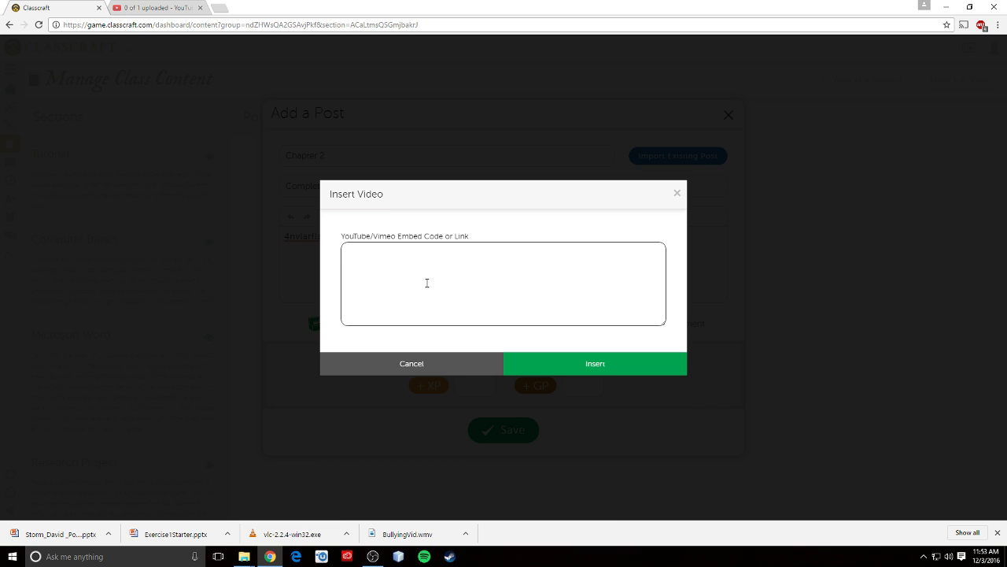
{"action": "left_click", "coordinate": [677, 193]}
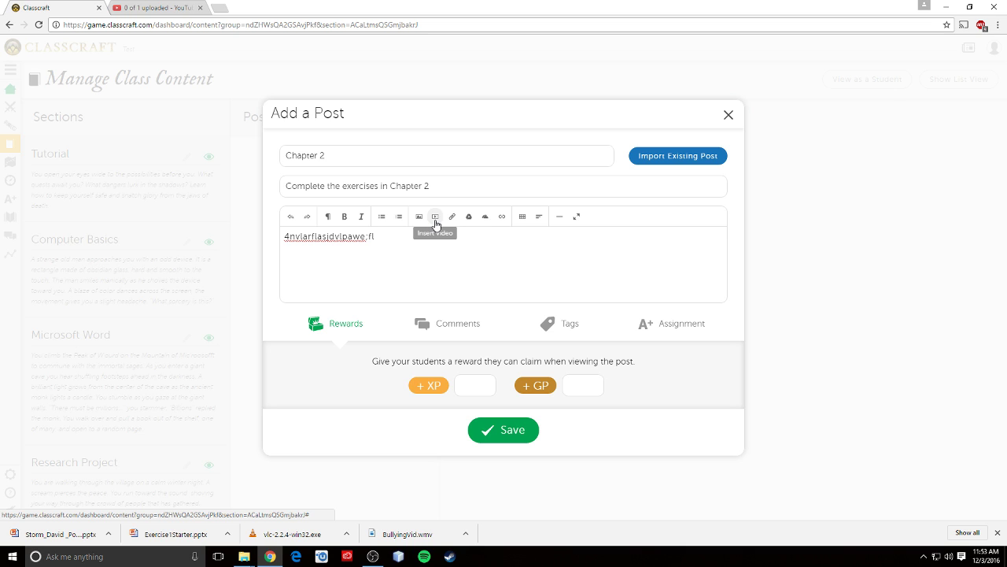
- Open the Validating Sources presentation in Google Slides in a new tab
{"action": "left_click", "coordinate": [222, 11]}
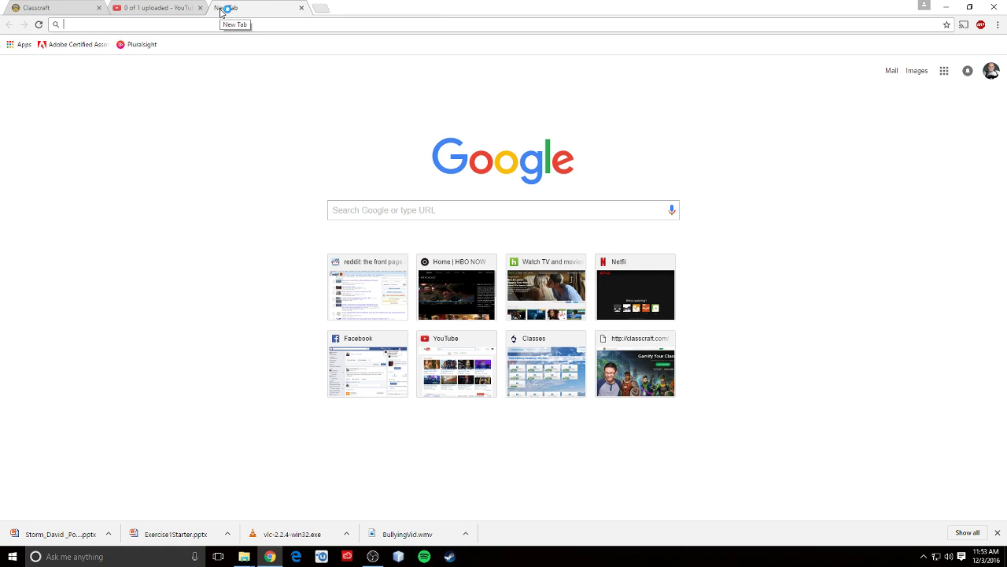
{"action": "type", "text": "slides"}
{"action": "key", "text": "Return"}
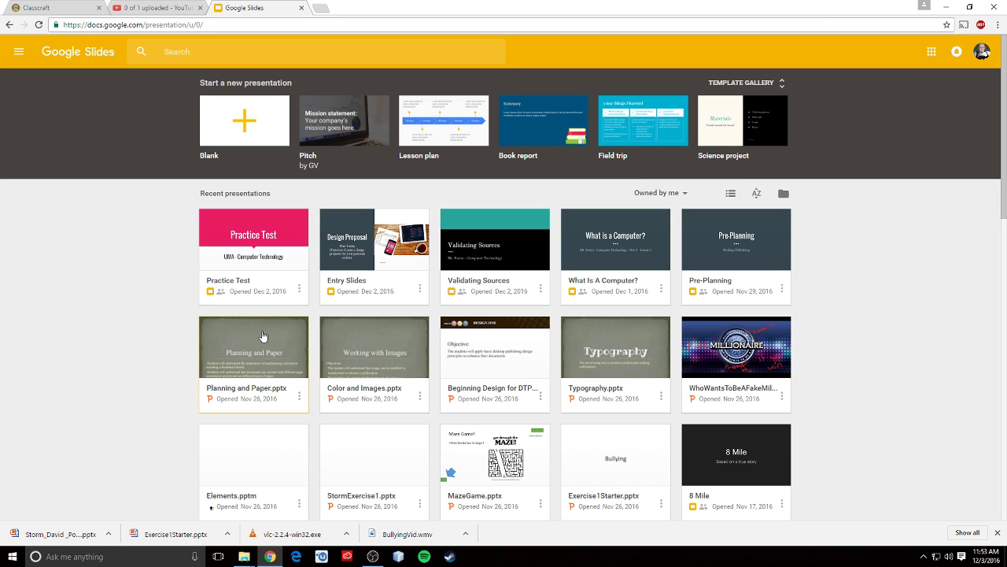
{"action": "left_click", "coordinate": [508, 248]}
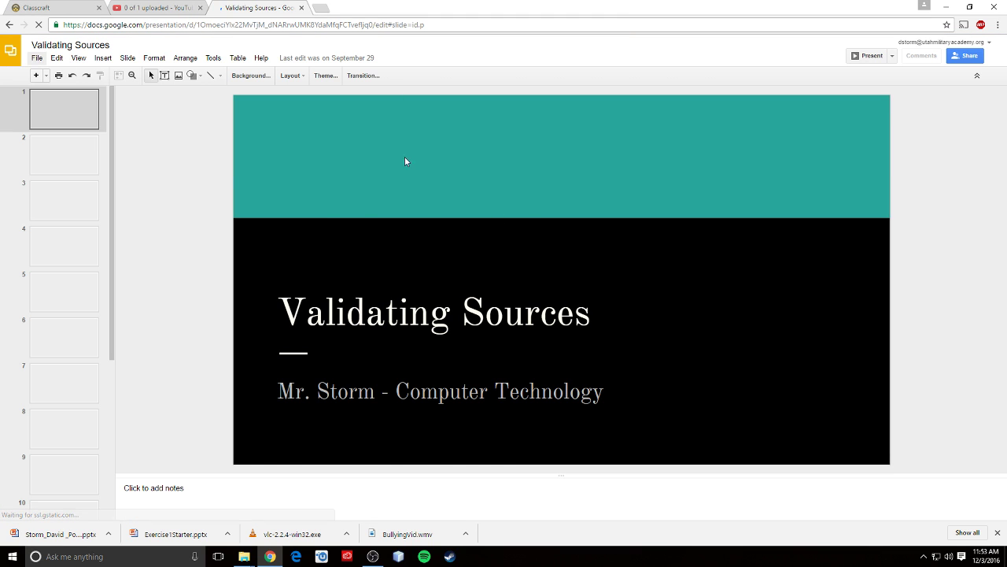
- Publish the presentation to the web and select its iframe embed code
{"action": "left_click", "coordinate": [37, 58]}
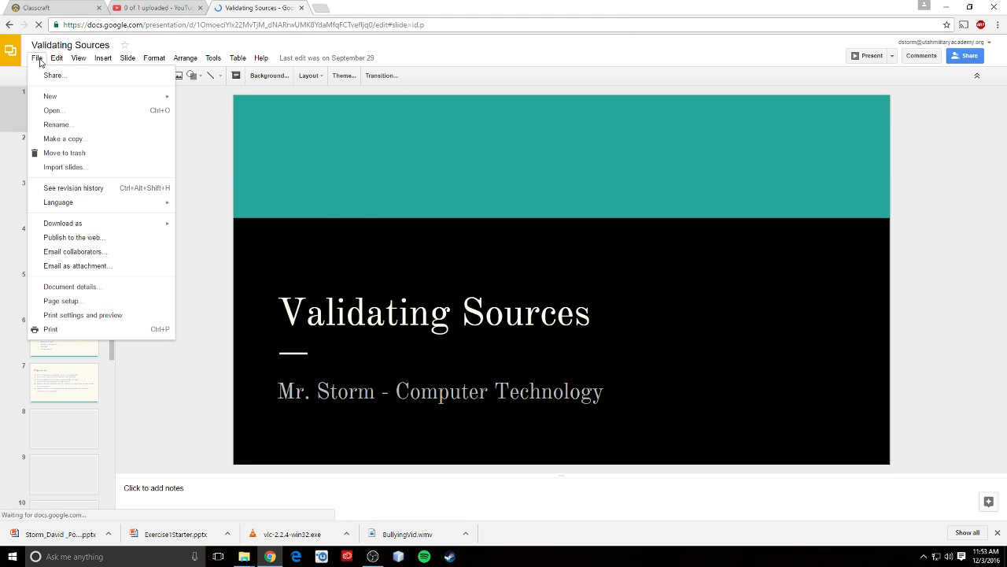
{"action": "left_click", "coordinate": [87, 252]}
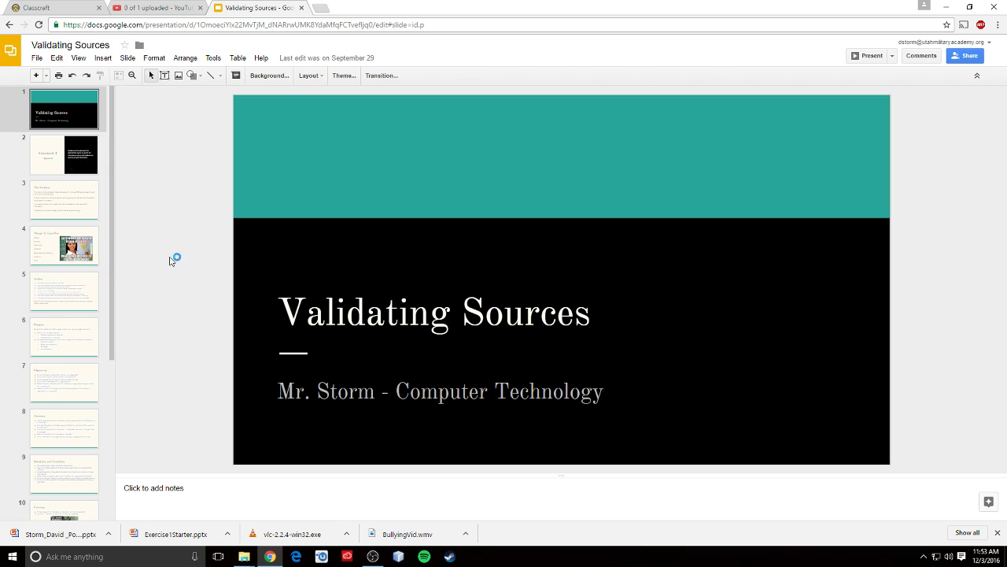
{"action": "left_click", "coordinate": [418, 199]}
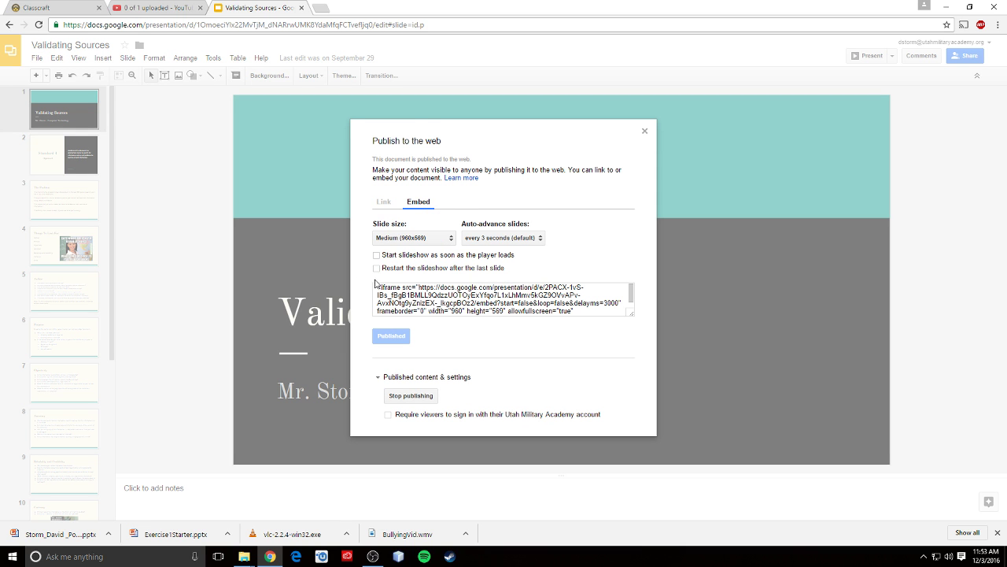
{"action": "left_click", "coordinate": [586, 315]}
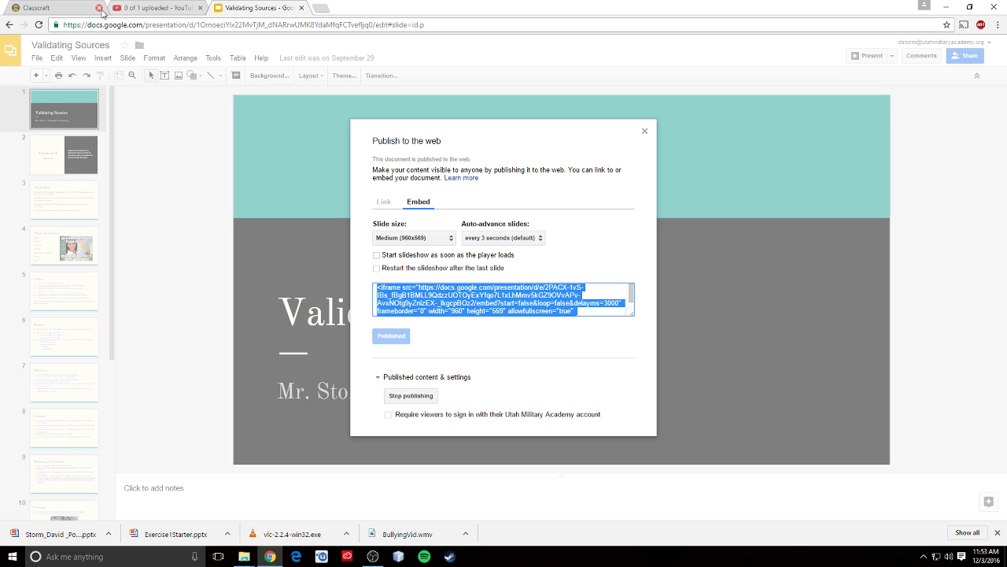
- Paste the Validating Sources embed code into the Chapter 2 post body
{"action": "left_click", "coordinate": [61, 11]}
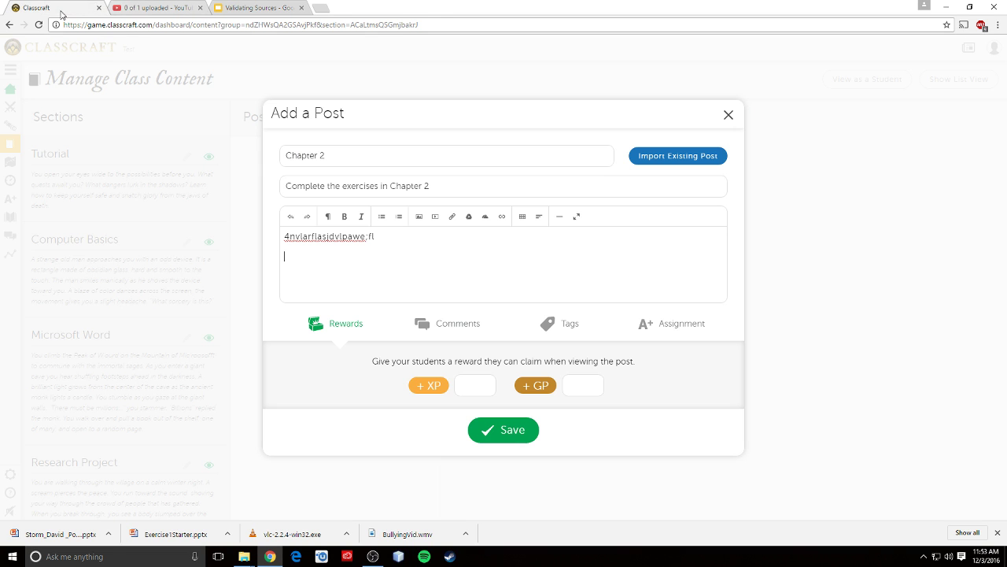
{"action": "left_click", "coordinate": [435, 217]}
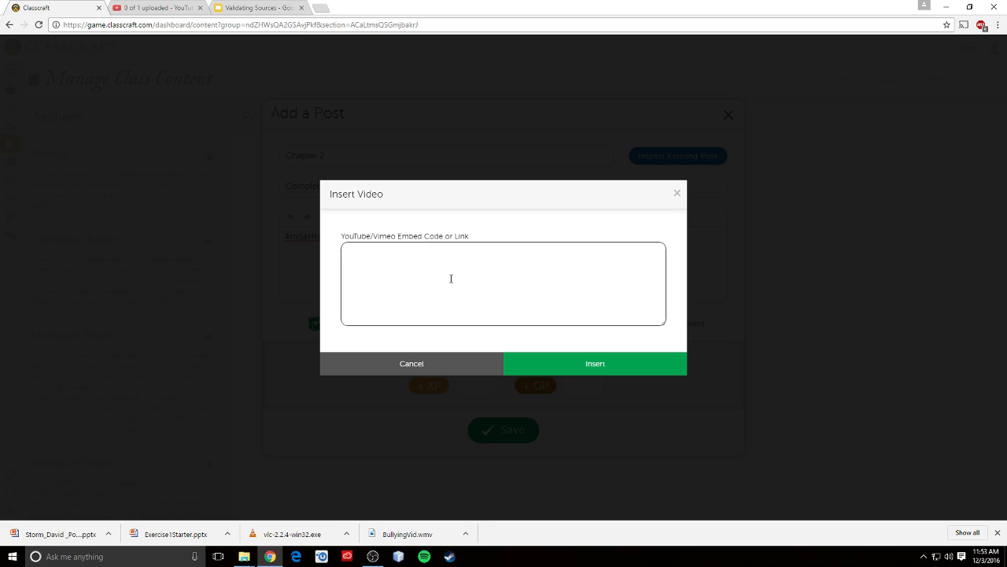
{"action": "key", "text": "ctrl+v"}
{"action": "left_click", "coordinate": [598, 367]}
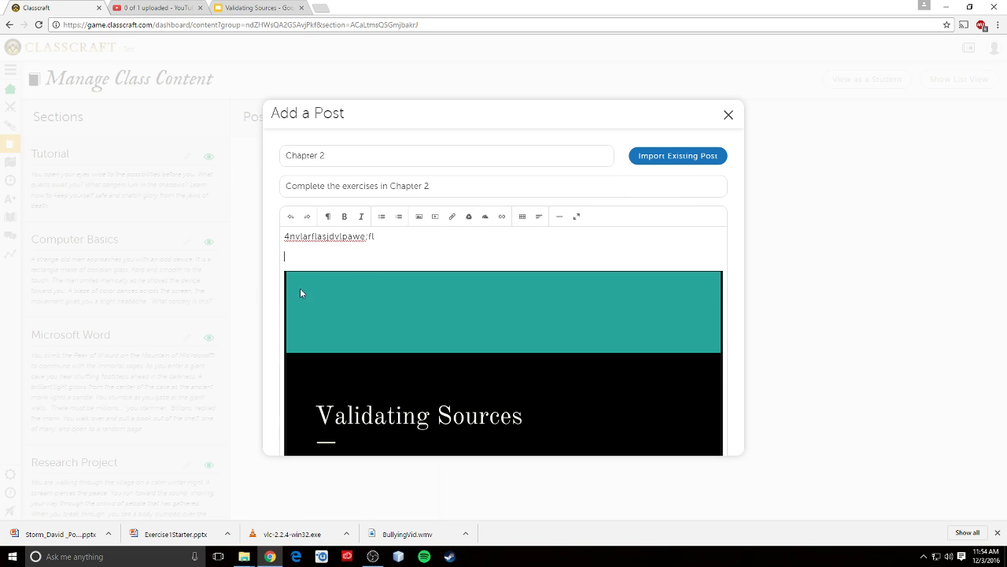
- Preview the embedded slideshow by advancing one slide and returning to the first
{"action": "scroll", "coordinate": [287, 308], "scroll_direction": "down", "scroll_amount": 3}
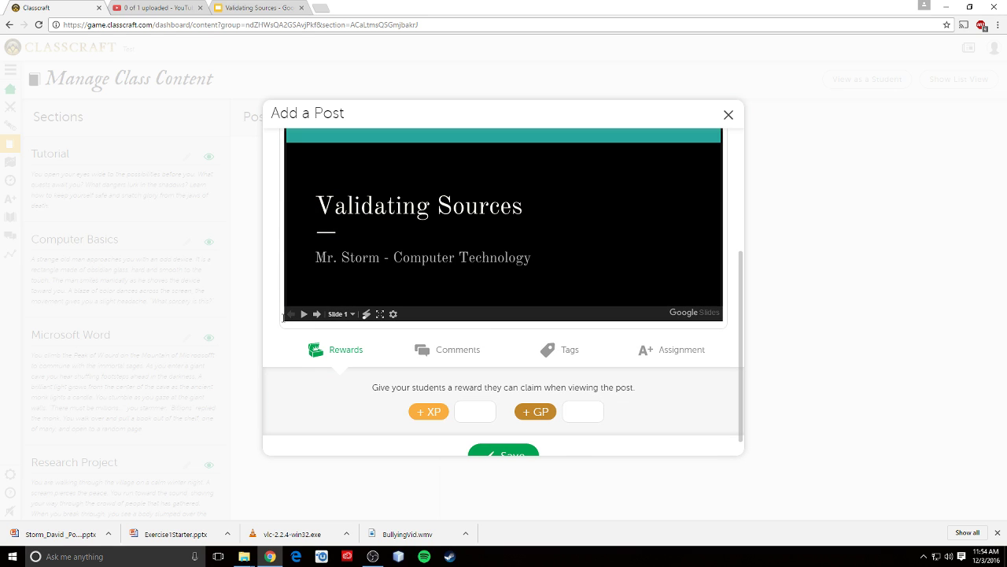
{"action": "scroll", "coordinate": [283, 315], "scroll_direction": "up", "scroll_amount": 1}
{"action": "left_click", "coordinate": [318, 366]}
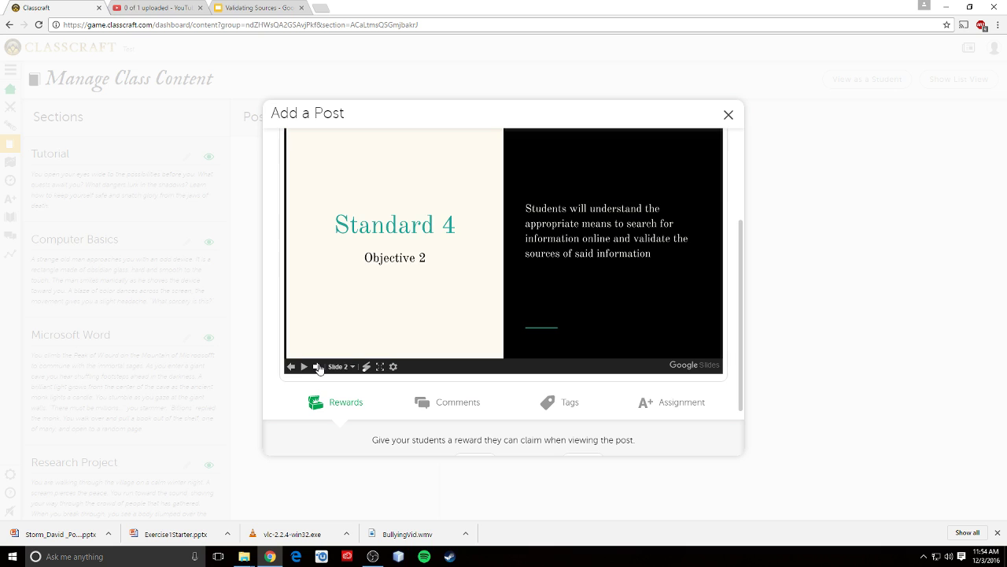
{"action": "left_click", "coordinate": [291, 367]}
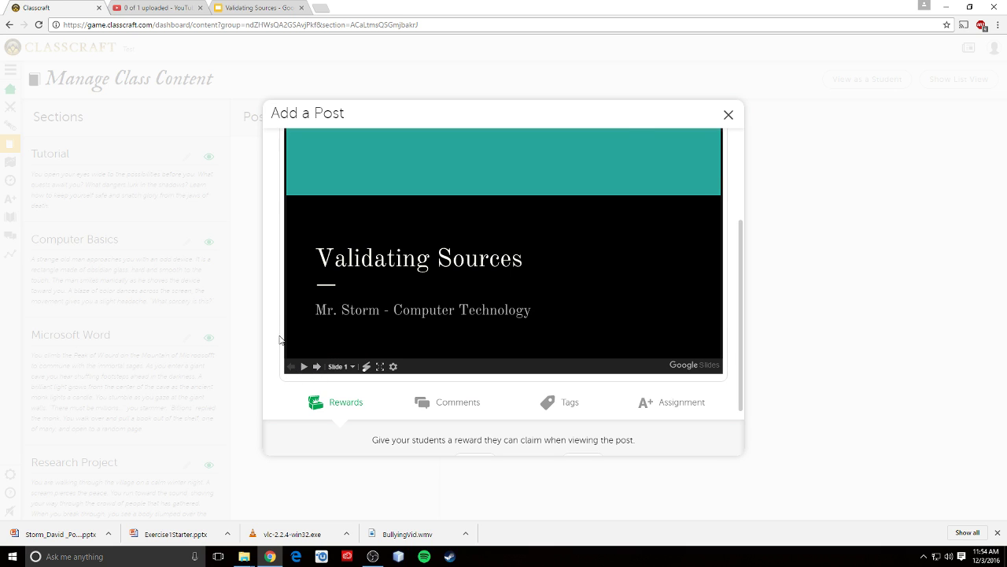
{"action": "scroll", "coordinate": [280, 340], "scroll_direction": "up", "scroll_amount": 3}
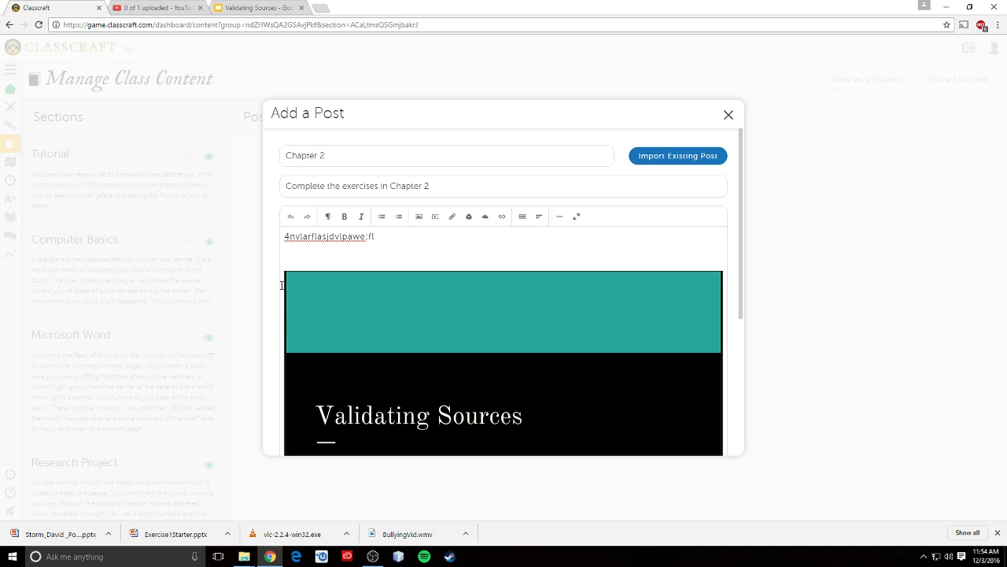
{"action": "scroll", "coordinate": [282, 285], "scroll_direction": "down", "scroll_amount": 3}
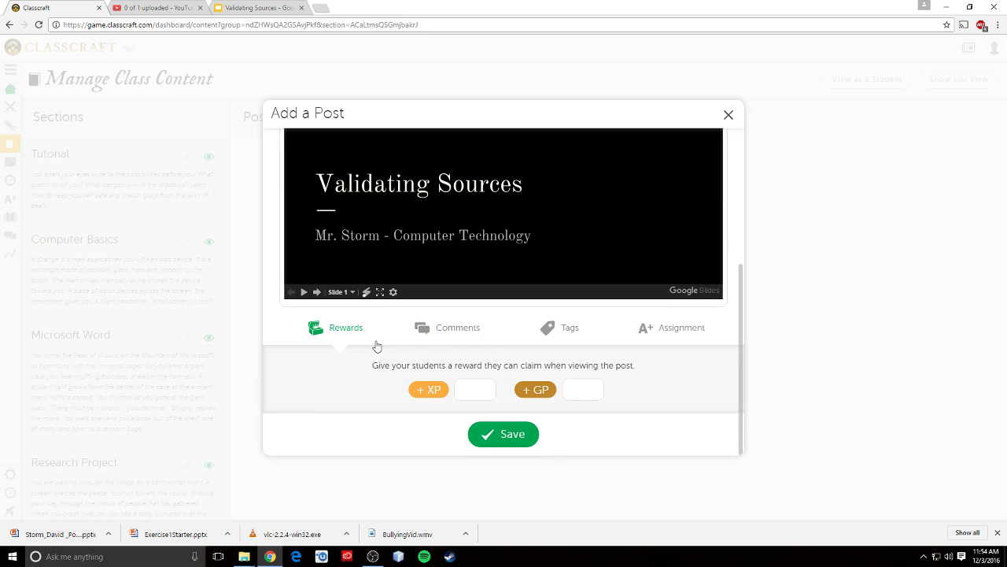
- Look over the post's XP and GP reward amount fields
{"action": "left_click", "coordinate": [481, 392]}
{"action": "left_click", "coordinate": [580, 394]}
{"action": "left_click", "coordinate": [475, 388]}
{"action": "left_click", "coordinate": [580, 389]}
- Browse the Comments and Tags options, leaving comments disabled and tags empty
{"action": "left_click", "coordinate": [482, 389]}
{"action": "left_click", "coordinate": [570, 389]}
{"action": "left_click", "coordinate": [456, 333]}
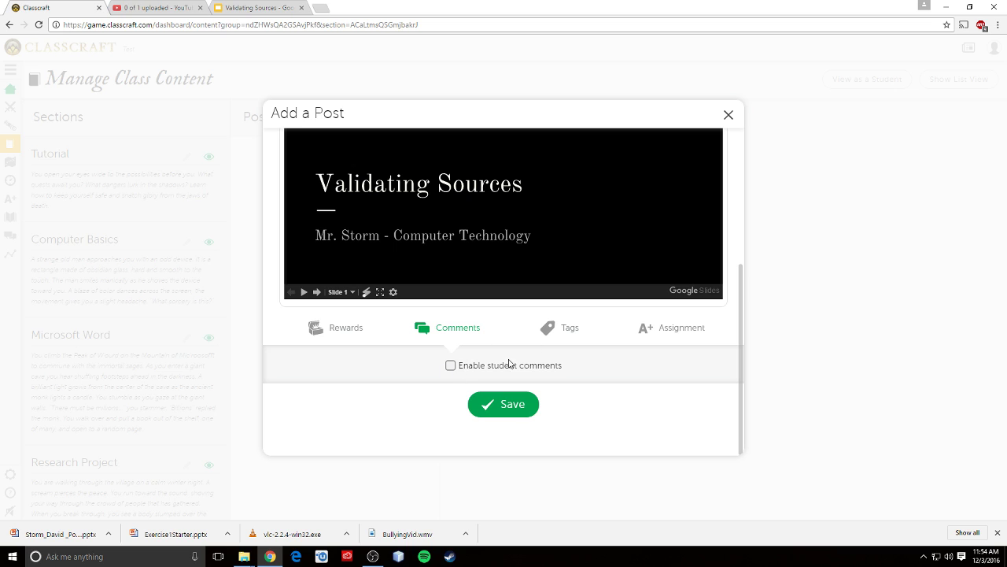
{"action": "left_click", "coordinate": [565, 330]}
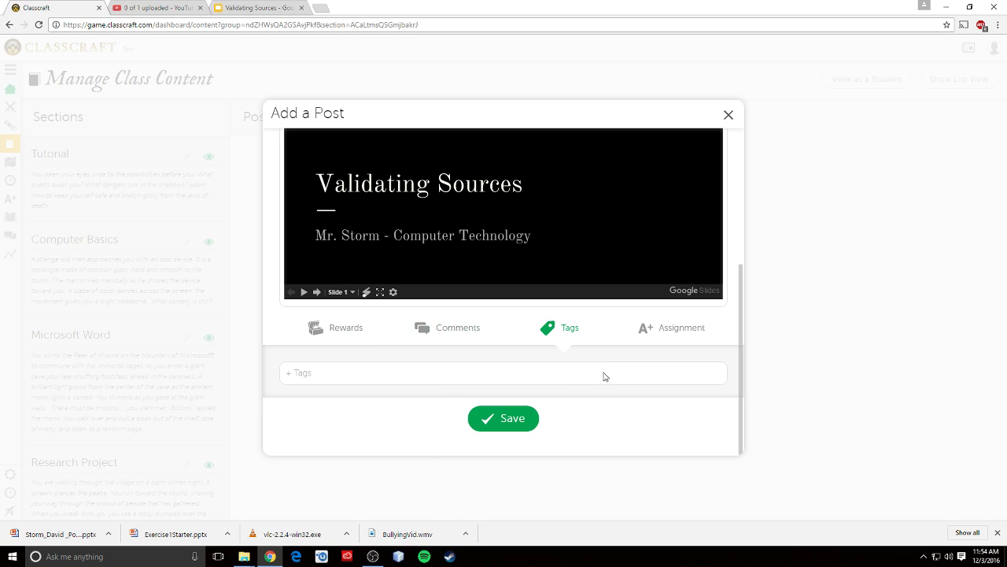
{"action": "left_click", "coordinate": [457, 336]}
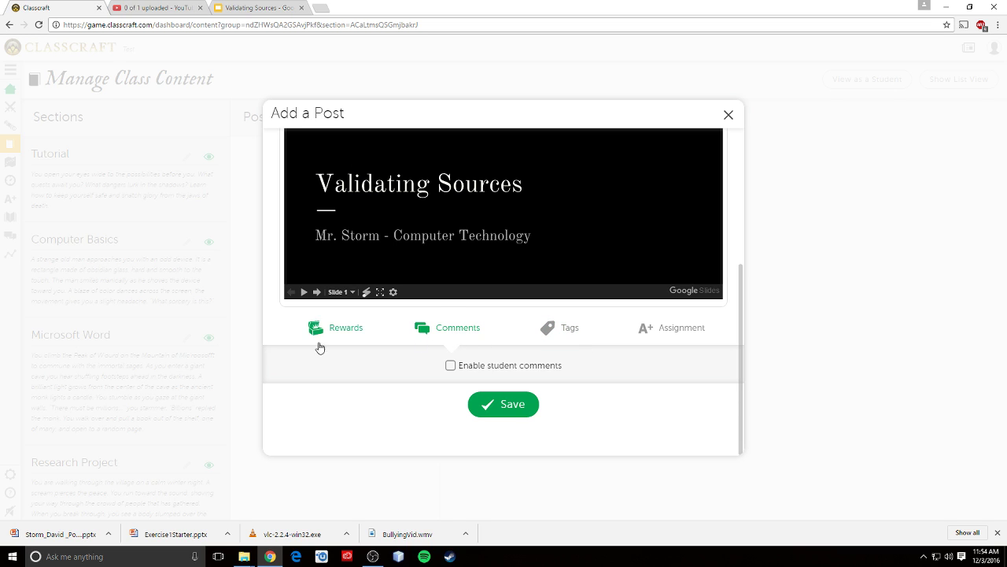
{"action": "left_click", "coordinate": [562, 331]}
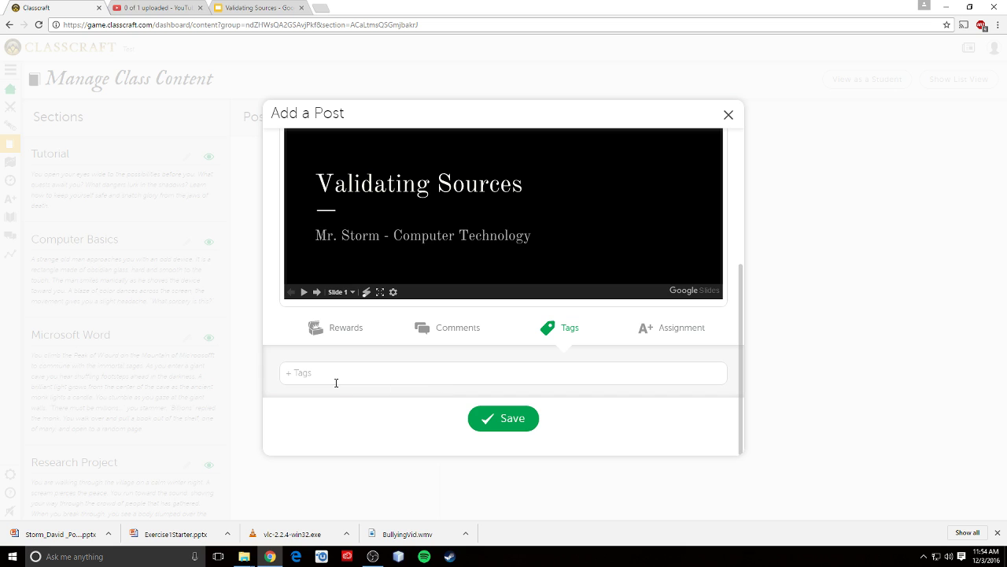
- Enable assignments for the post with a due date of 2016/12/03 at 5:00 PM
{"action": "left_click", "coordinate": [681, 329]}
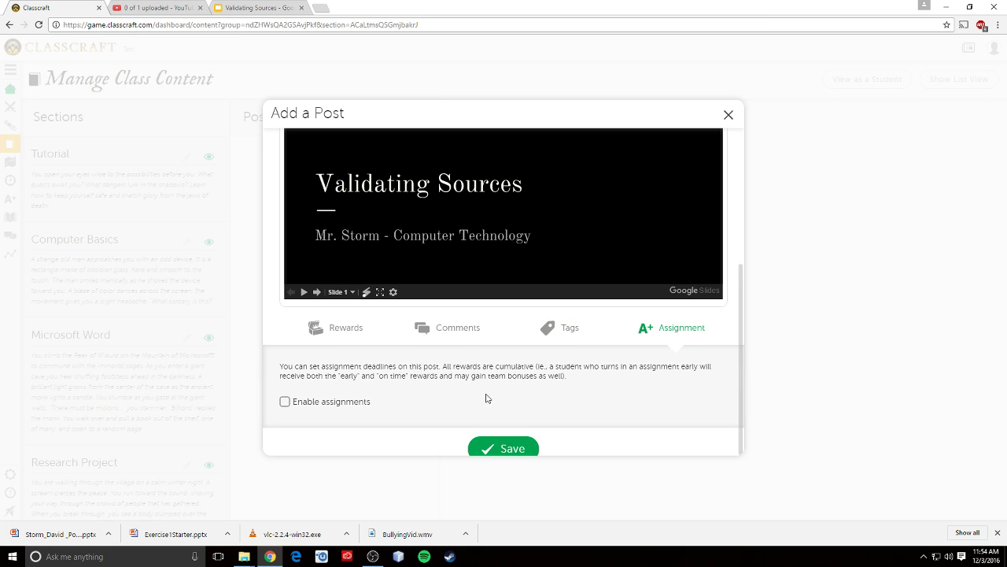
{"action": "scroll", "coordinate": [459, 393], "scroll_direction": "down", "scroll_amount": 1}
{"action": "left_click", "coordinate": [284, 387]}
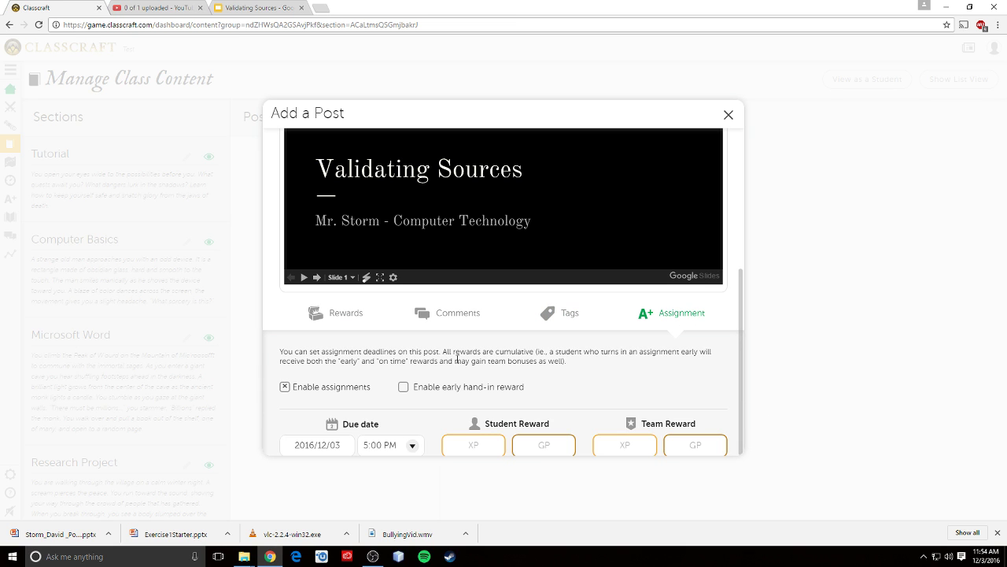
{"action": "scroll", "coordinate": [463, 362], "scroll_direction": "down", "scroll_amount": 1}
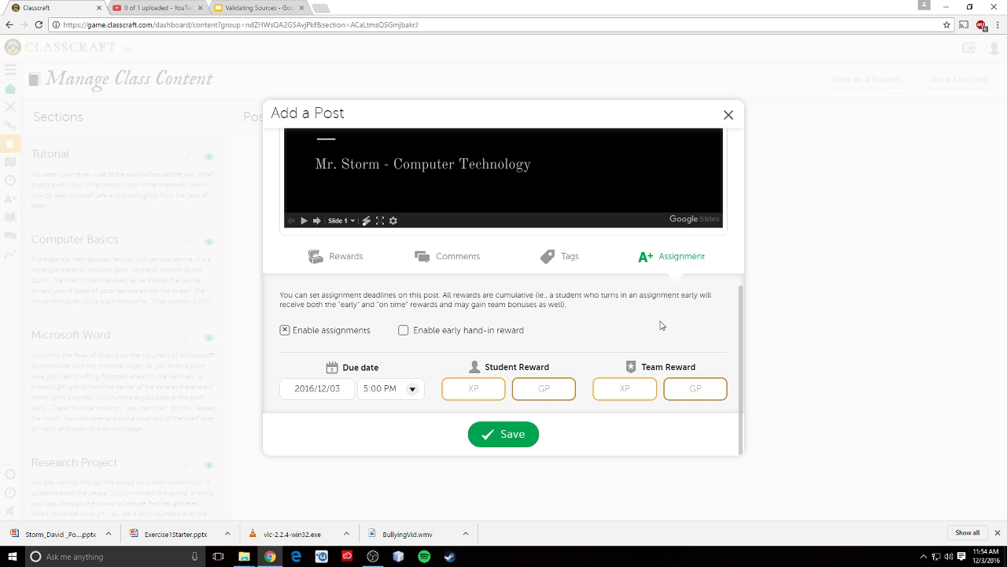
{"action": "left_click", "coordinate": [343, 392]}
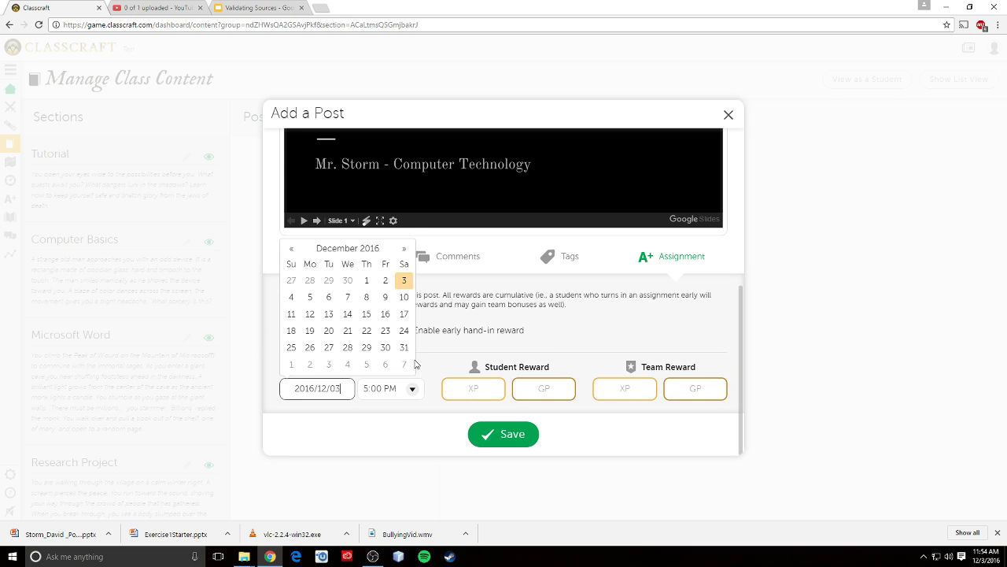
{"action": "left_click", "coordinate": [424, 391]}
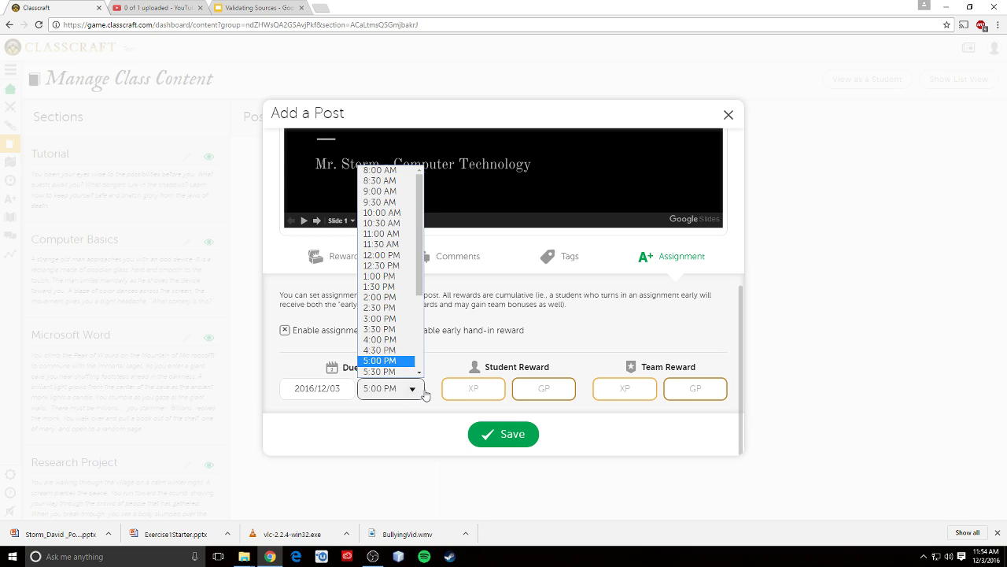
{"action": "left_click", "coordinate": [512, 329]}
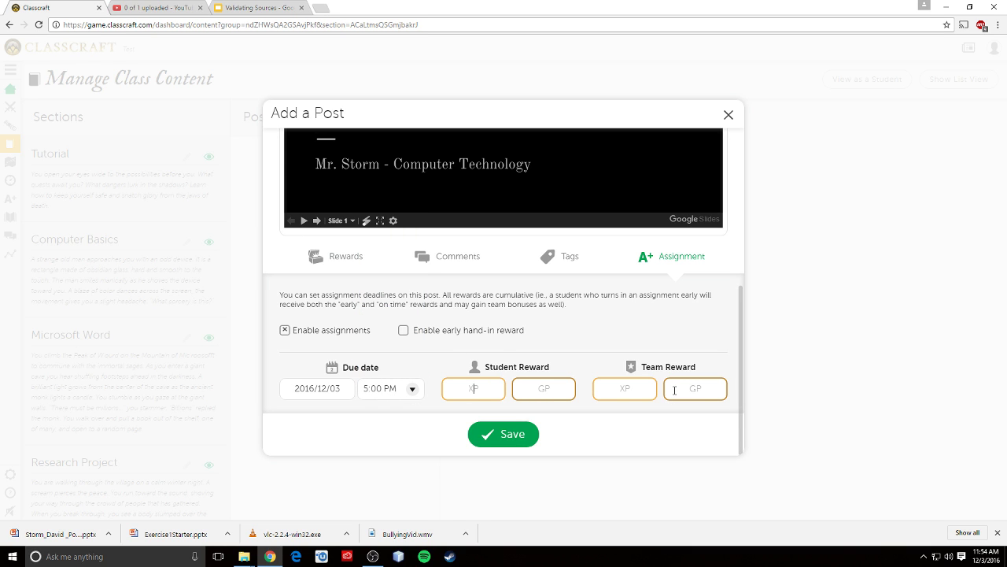
- Reward students and teams with 100 XP and 100 GP, then save the post
{"action": "type", "text": "100"}
{"action": "left_click", "coordinate": [546, 395]}
{"action": "type", "text": "100100"}
{"action": "left_click", "coordinate": [699, 388]}
{"action": "type", "text": "100"}
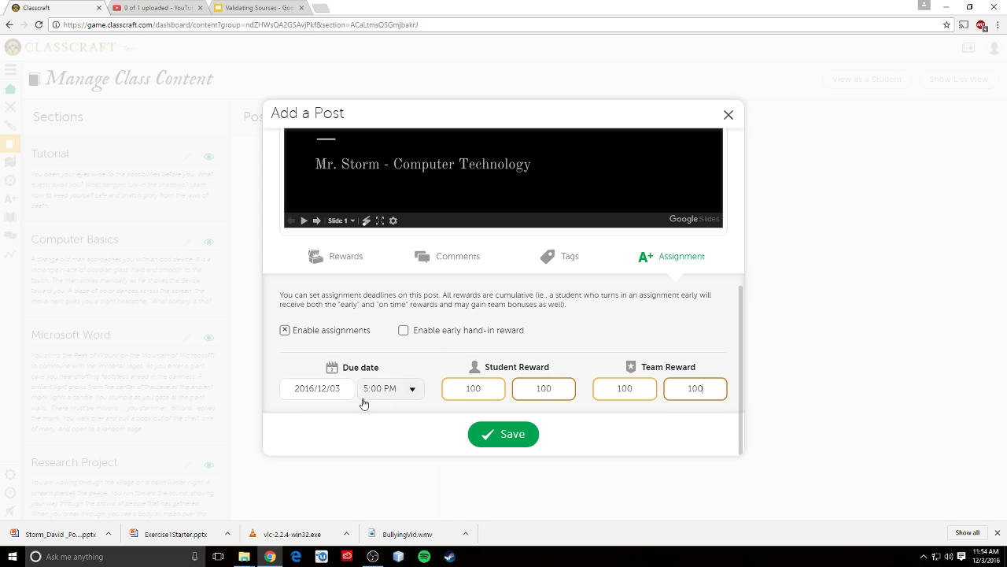
{"action": "left_click", "coordinate": [511, 438]}
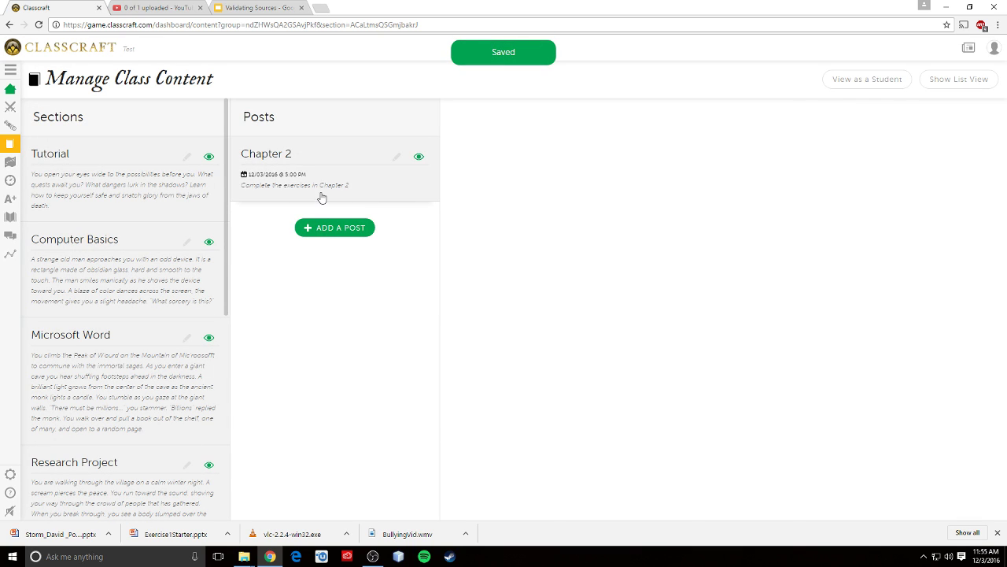
- Open the Chapter 2 post and review its embedded slides and 0/3 assignment tracker
{"action": "left_click", "coordinate": [311, 149]}
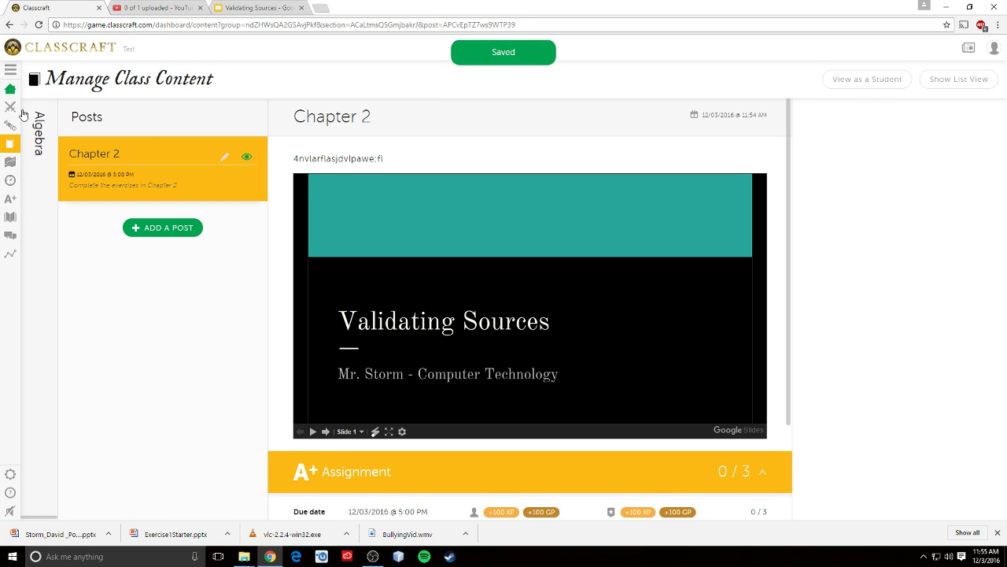
{"action": "scroll", "coordinate": [276, 261], "scroll_direction": "down", "scroll_amount": 2}
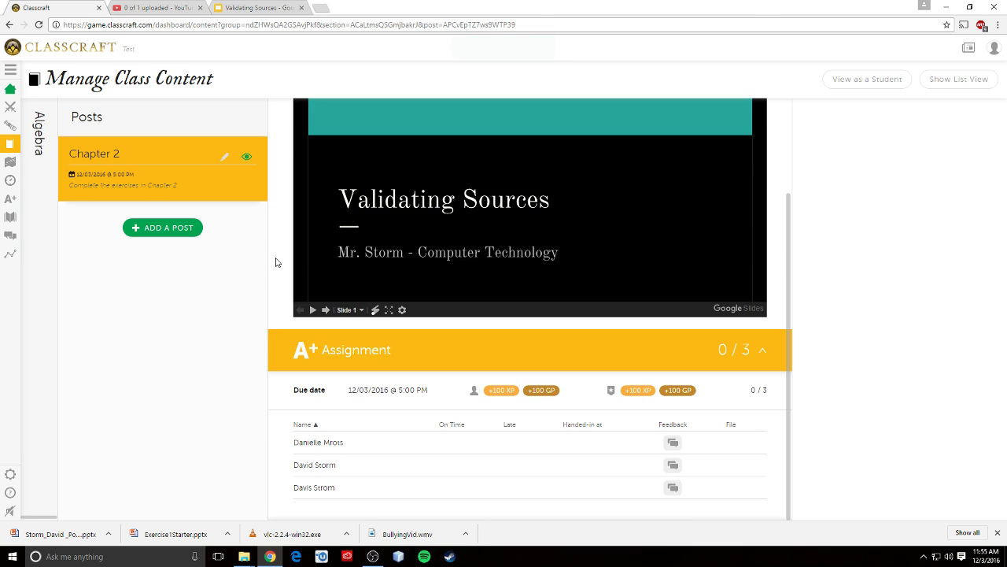
{"action": "scroll", "coordinate": [275, 261], "scroll_direction": "up", "scroll_amount": 1}
{"action": "scroll", "coordinate": [276, 262], "scroll_direction": "down", "scroll_amount": 1}
{"action": "scroll", "coordinate": [280, 263], "scroll_direction": "up", "scroll_amount": 2}
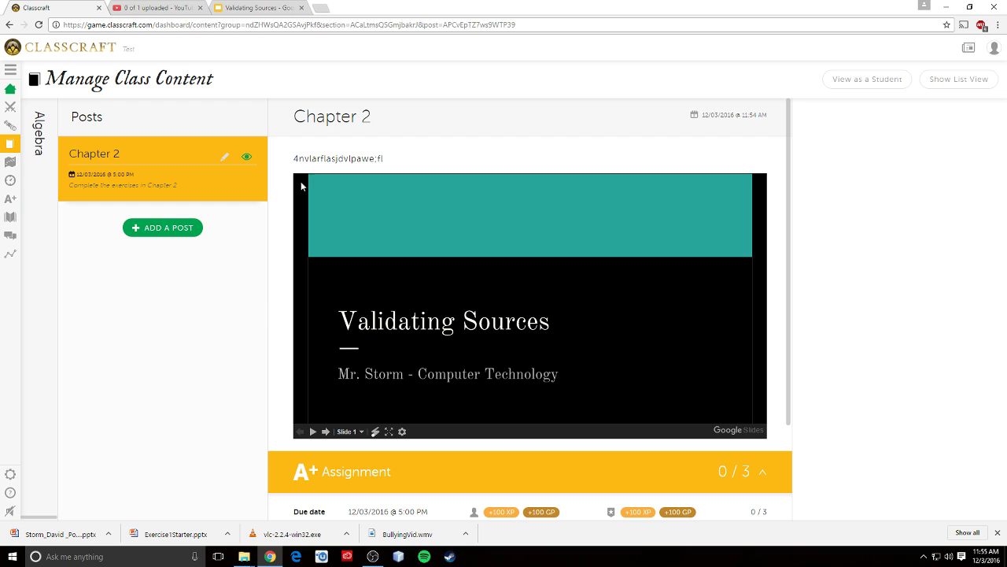
{"action": "left_click", "coordinate": [389, 431]}
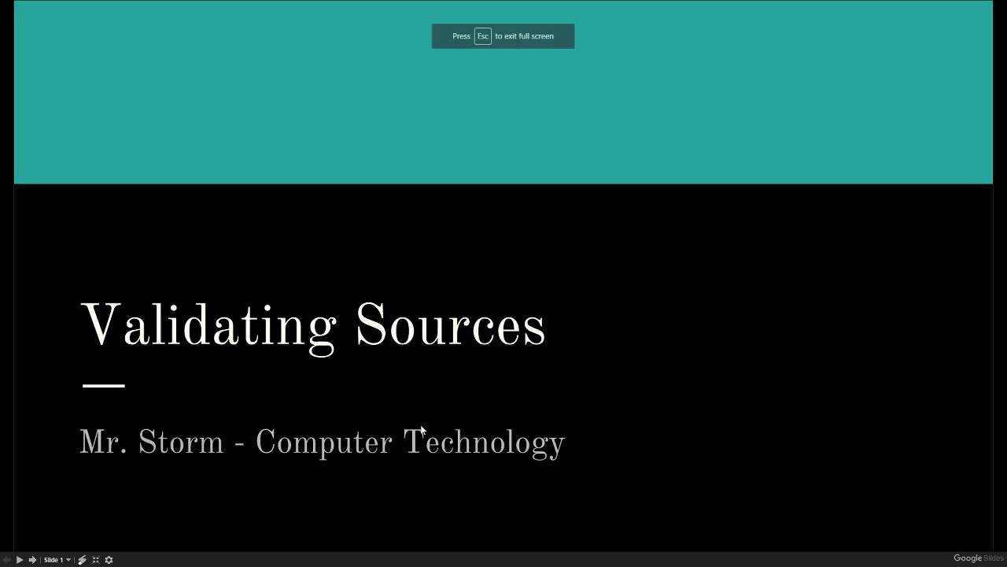
{"action": "left_click", "coordinate": [32, 559]}
{"action": "left_click", "coordinate": [32, 560]}
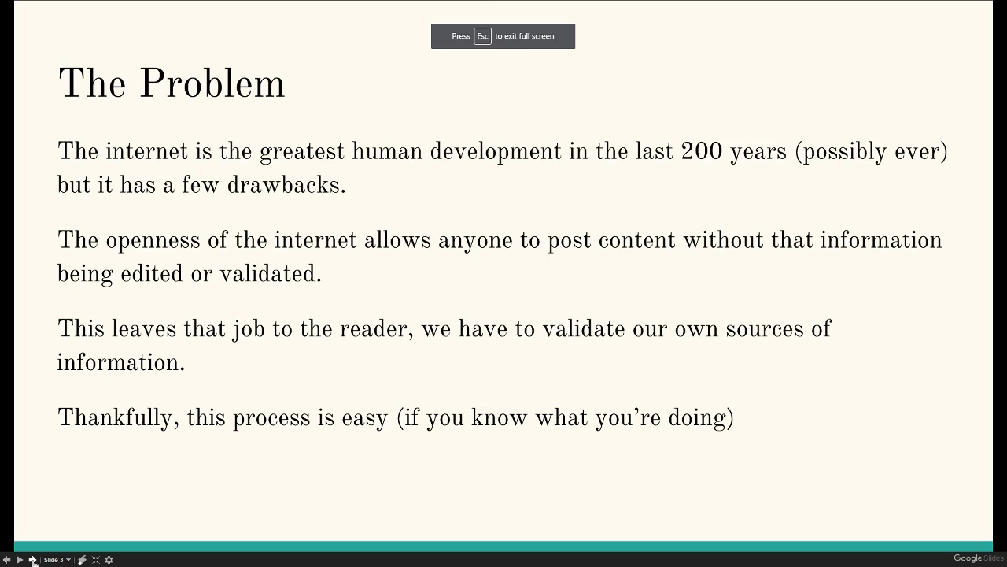
{"action": "left_click", "coordinate": [32, 560]}
{"action": "left_click", "coordinate": [32, 559]}
{"action": "left_click", "coordinate": [6, 560]}
{"action": "left_click", "coordinate": [6, 559]}
{"action": "left_click", "coordinate": [6, 560]}
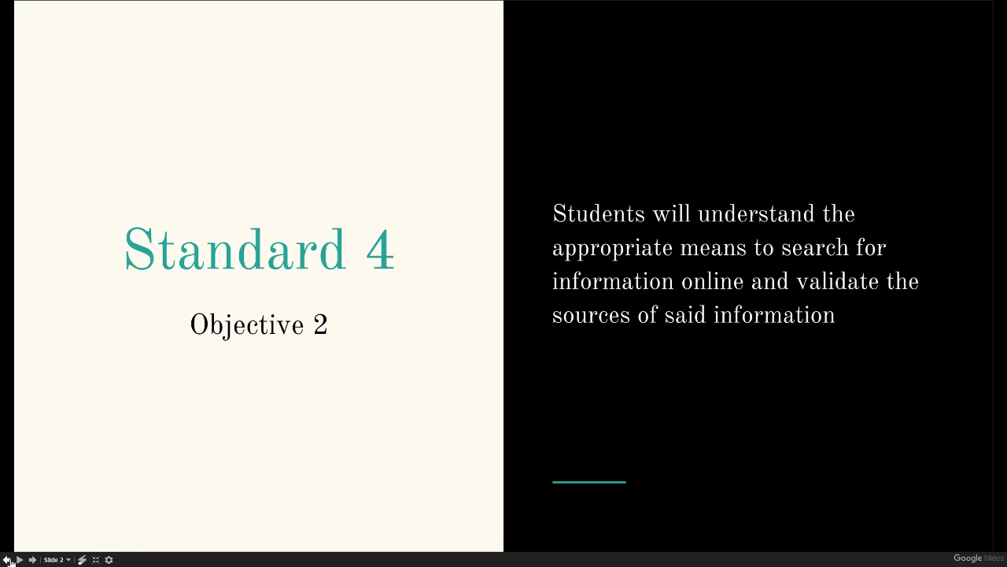
{"action": "left_click", "coordinate": [7, 560]}
{"action": "left_click", "coordinate": [95, 559]}
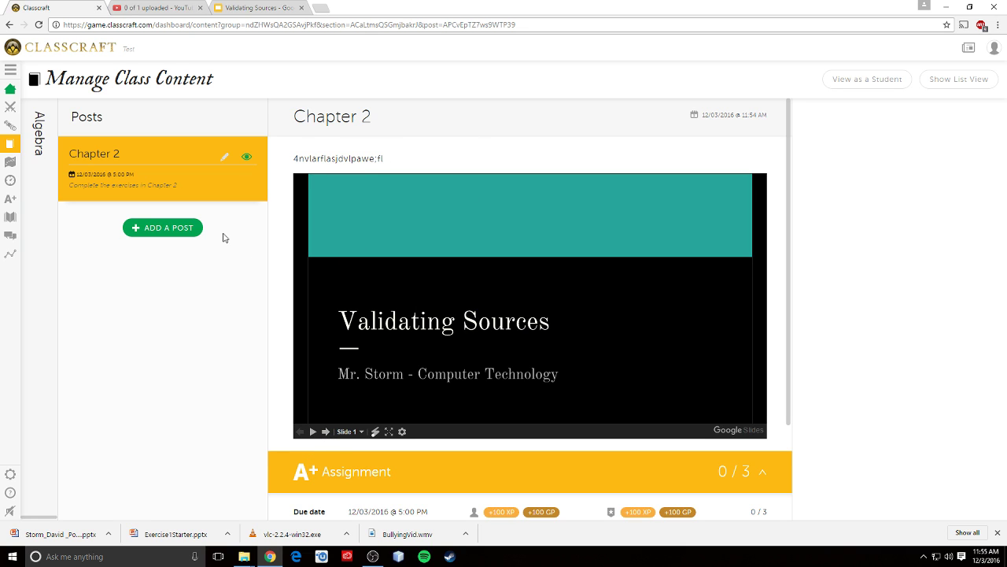
- Collapse and re-expand the Posts and Sections panels, ending with both open beside the Chapter 2 post
{"action": "left_click", "coordinate": [110, 121]}
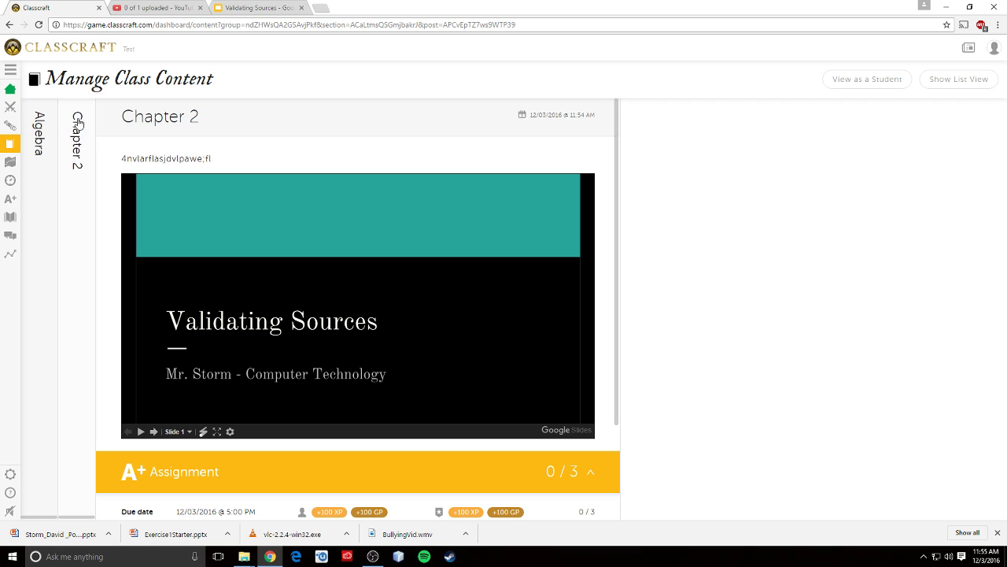
{"action": "left_click", "coordinate": [51, 139]}
{"action": "left_click", "coordinate": [297, 124]}
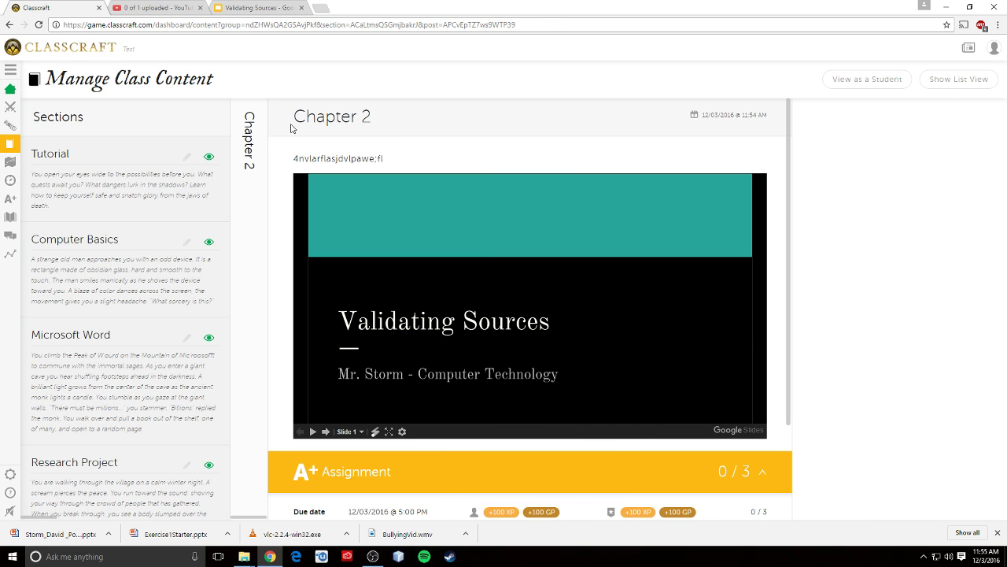
{"action": "left_click", "coordinate": [101, 140]}
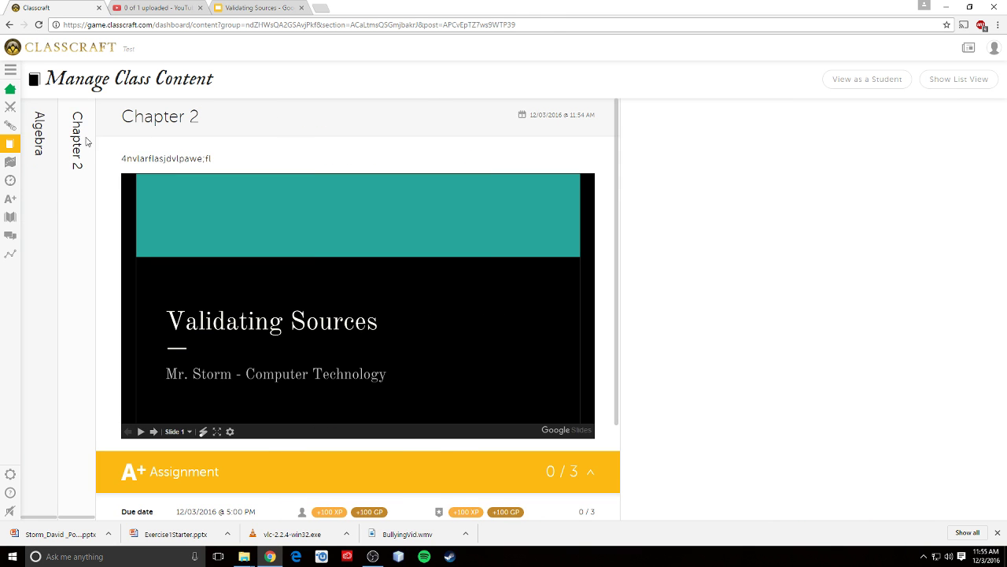
{"action": "left_click", "coordinate": [77, 141]}
{"action": "left_click", "coordinate": [41, 133]}
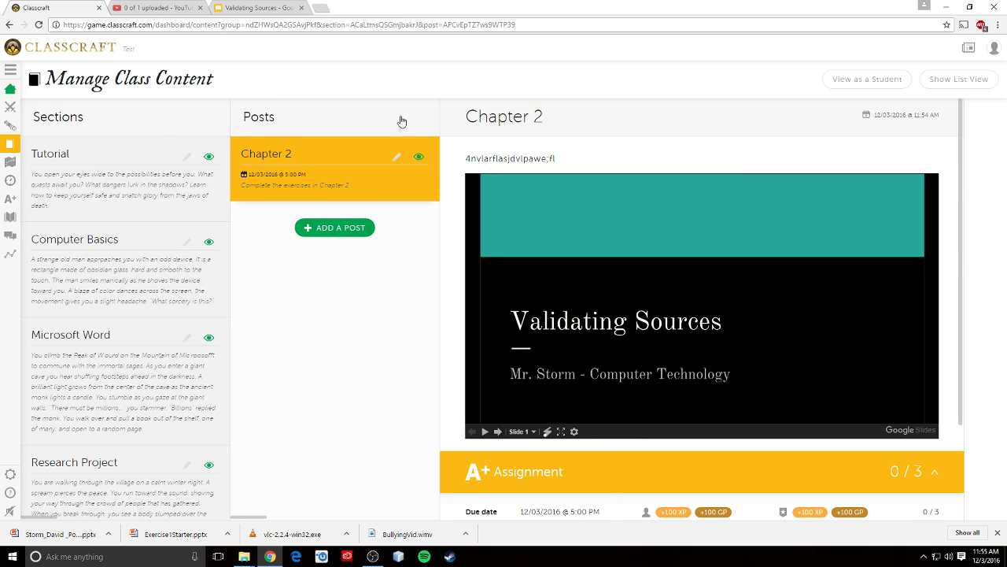